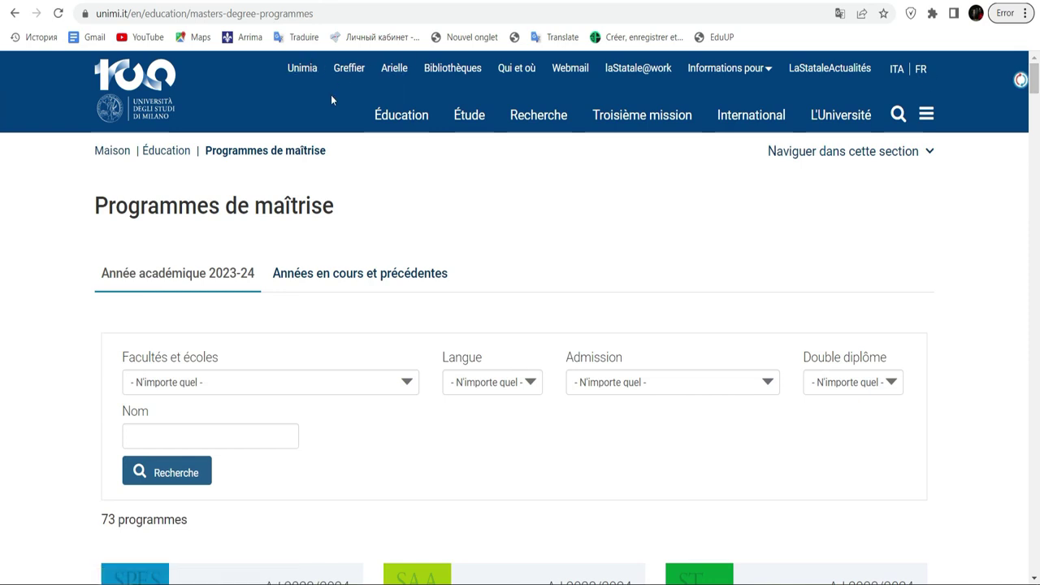
- Reload the Unimi page in its original English
{"action": "left_click", "coordinate": [921, 70]}
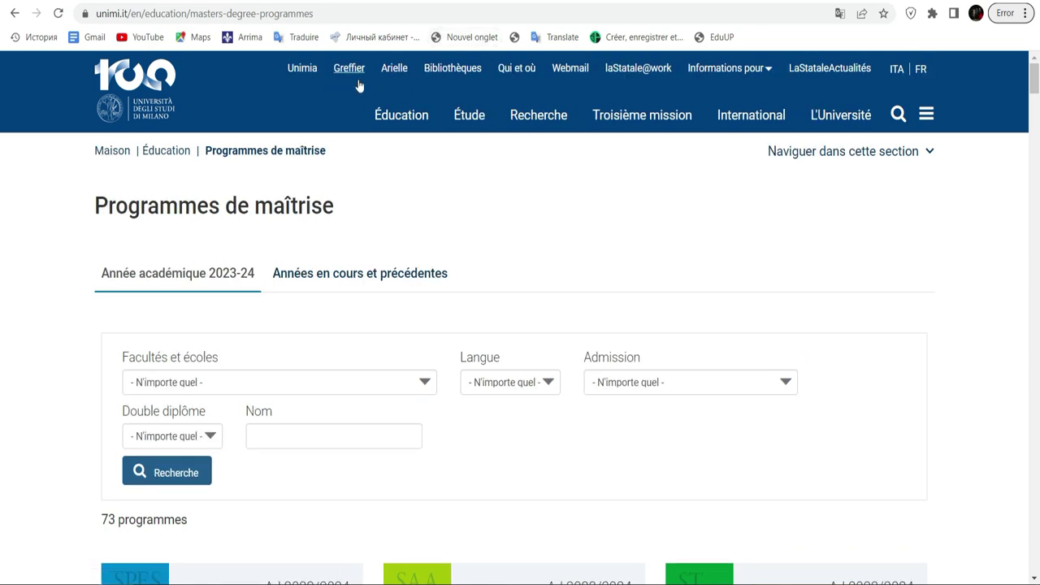
{"action": "left_click", "coordinate": [921, 70]}
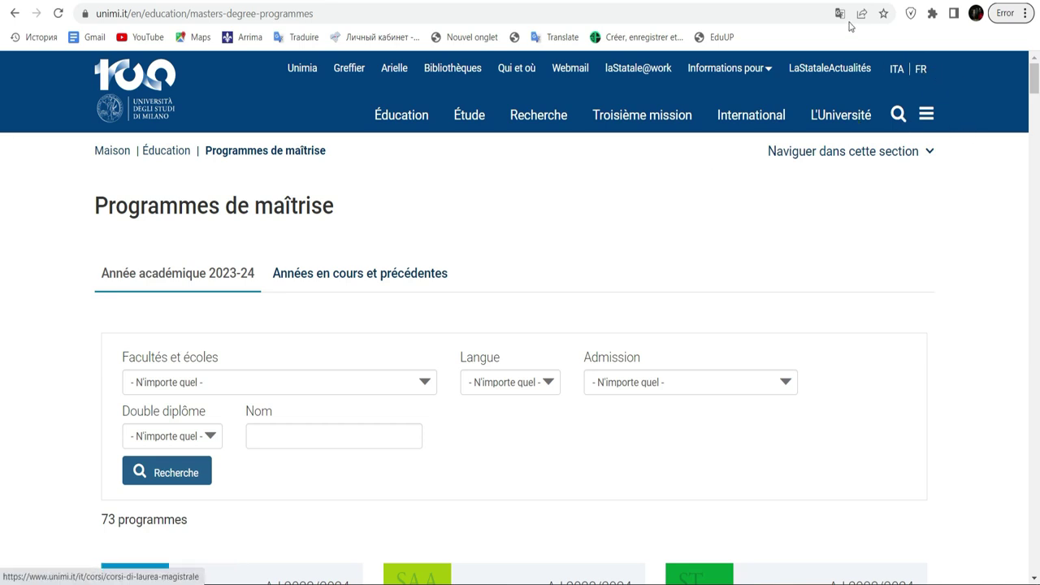
{"action": "left_click", "coordinate": [919, 70]}
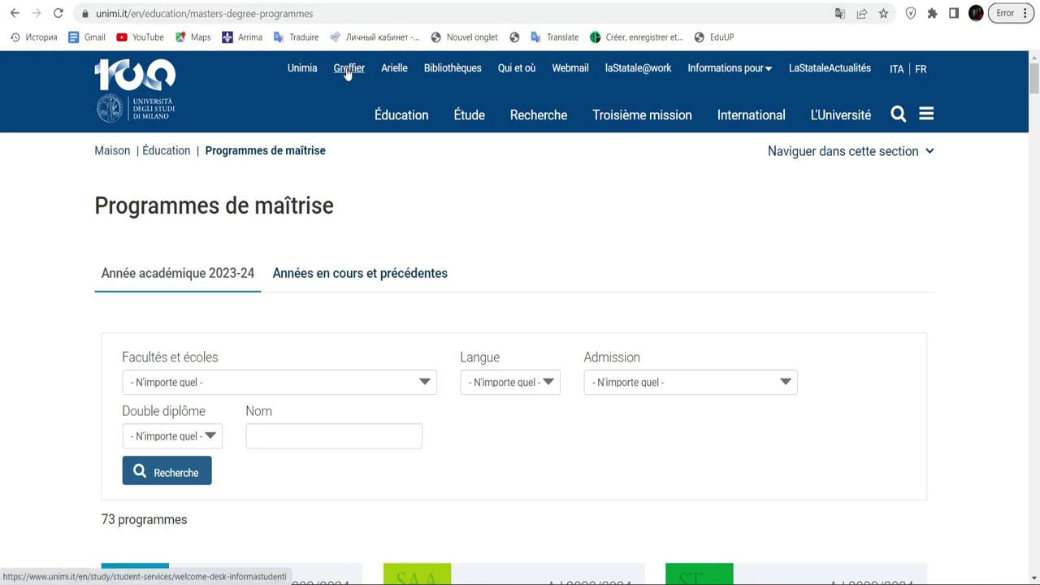
- Go to the Registrar's Welcome Desk page and follow the Unimi registration portal link
{"action": "left_click", "coordinate": [348, 69]}
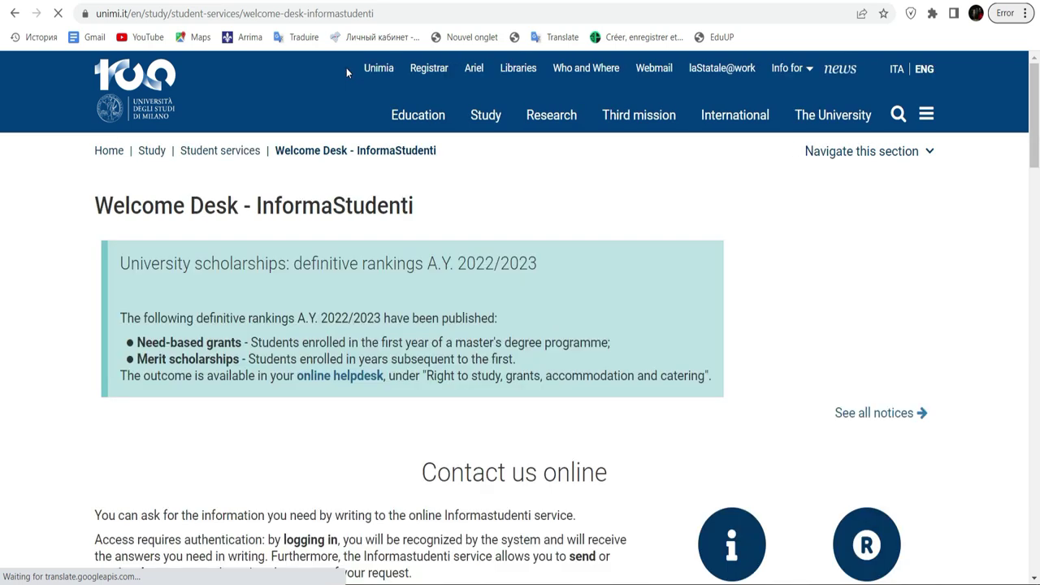
{"action": "scroll", "coordinate": [3, 207], "scroll_direction": "down", "scroll_amount": 3}
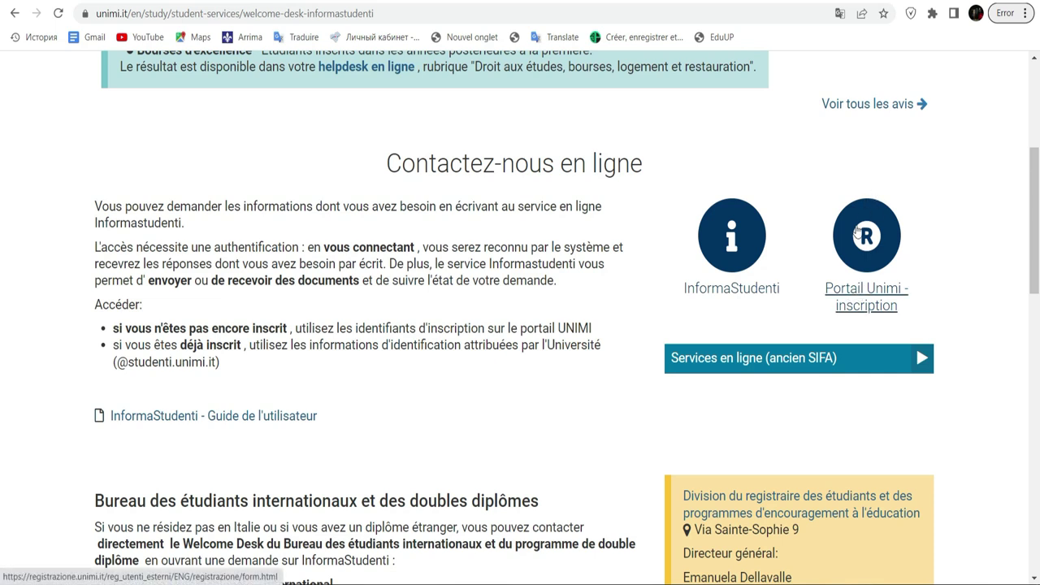
{"action": "left_click", "coordinate": [865, 294]}
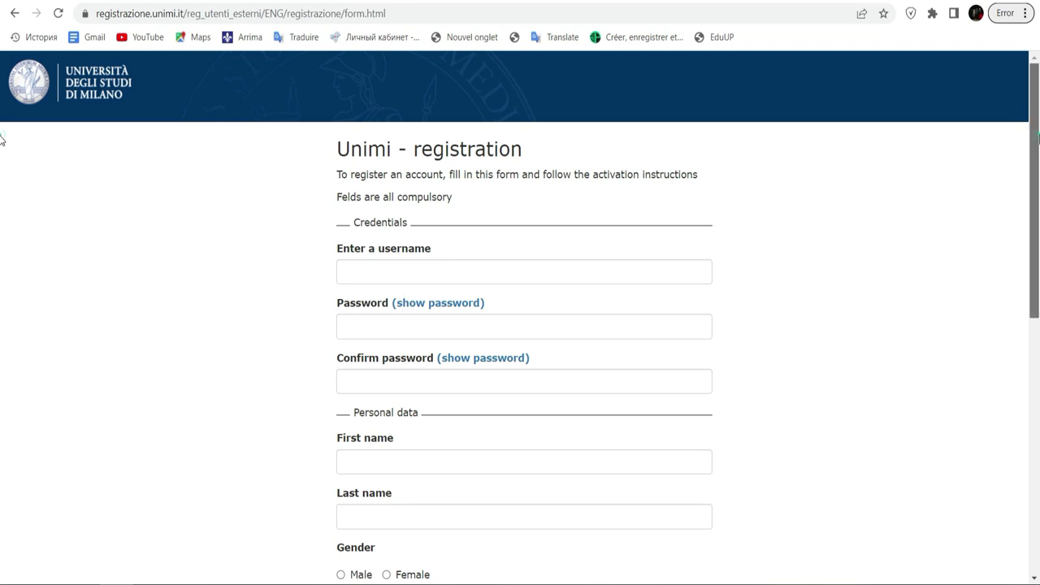
- Enter the chosen account username in the username field
{"action": "scroll", "coordinate": [2, 140], "scroll_direction": "down", "scroll_amount": 4}
{"action": "scroll", "coordinate": [2, 299], "scroll_direction": "down", "scroll_amount": 3}
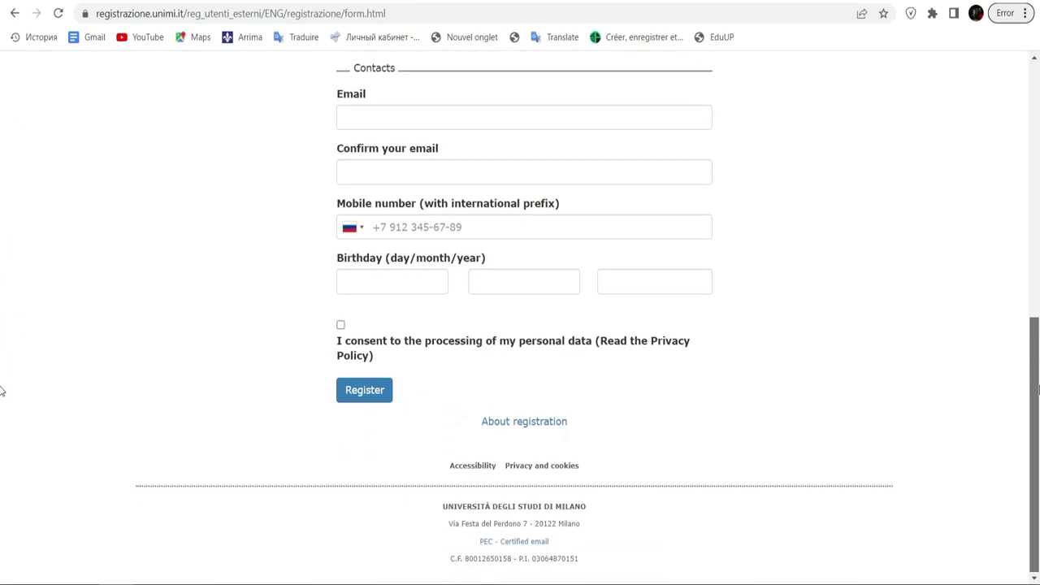
{"action": "scroll", "coordinate": [3, 390], "scroll_direction": "up", "scroll_amount": 5}
{"action": "scroll", "coordinate": [2, 179], "scroll_direction": "up", "scroll_amount": 1}
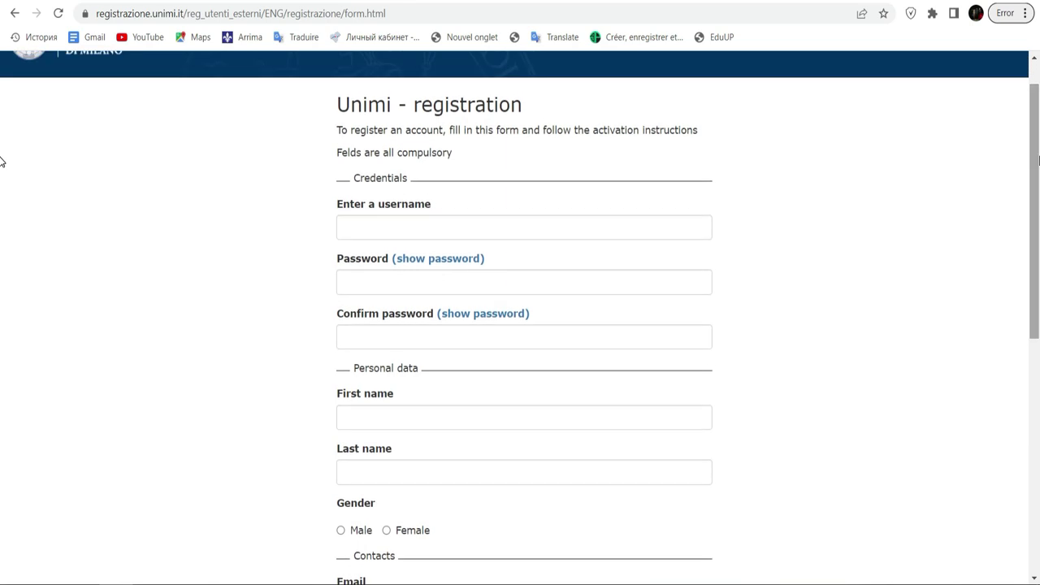
{"action": "left_click", "coordinate": [514, 222]}
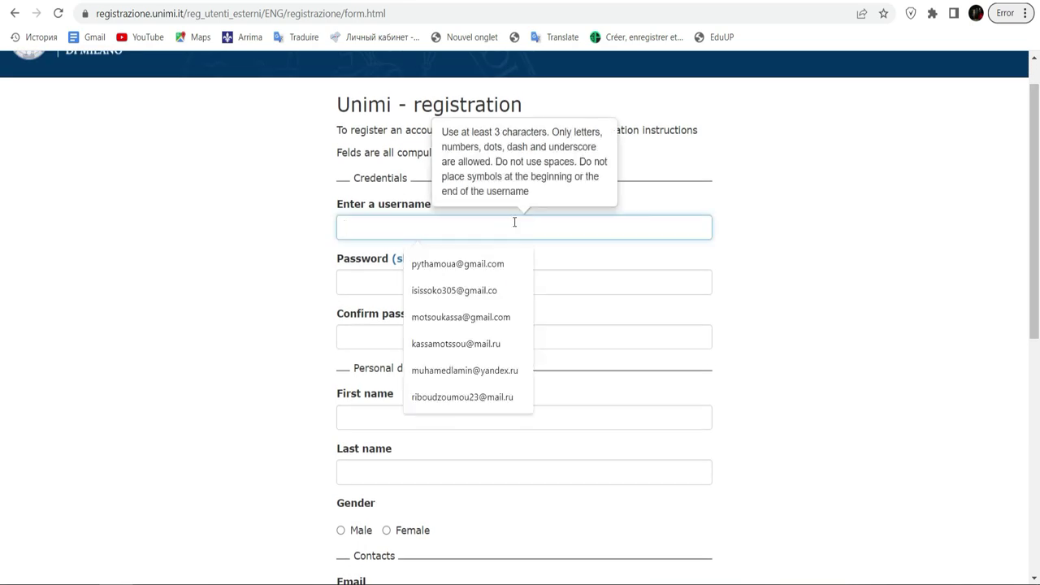
{"action": "type", "text": "Pytha"}
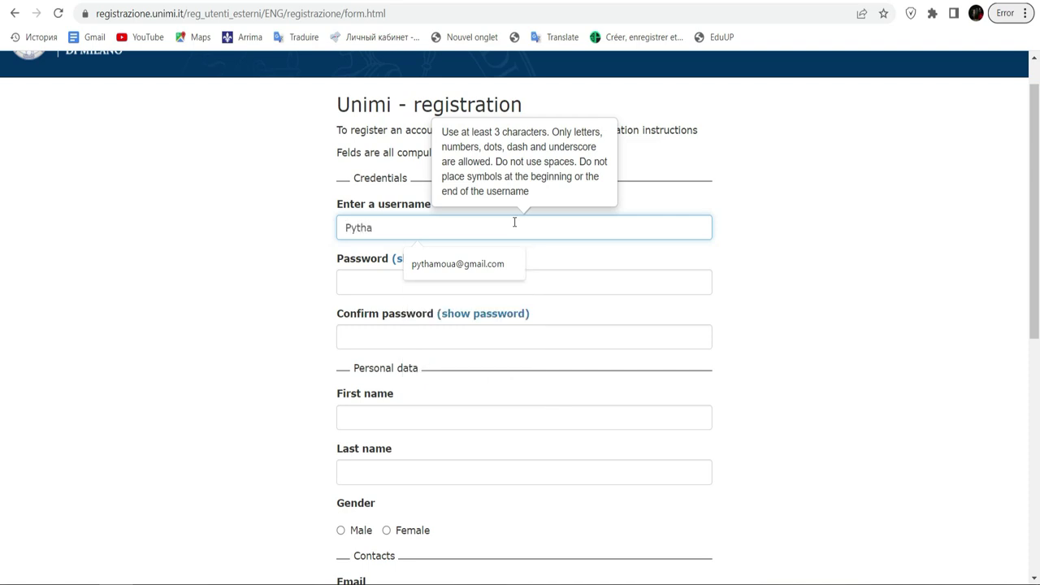
{"action": "type", "text": "123"}
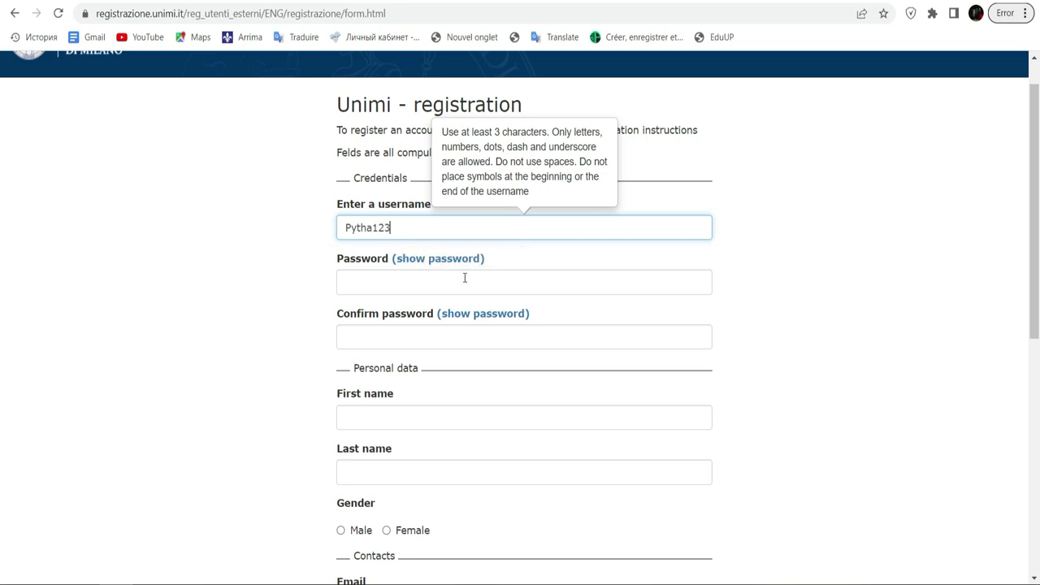
- Decline Chrome's suggested password and enter your own 8–15 character password
{"action": "left_click", "coordinate": [465, 278]}
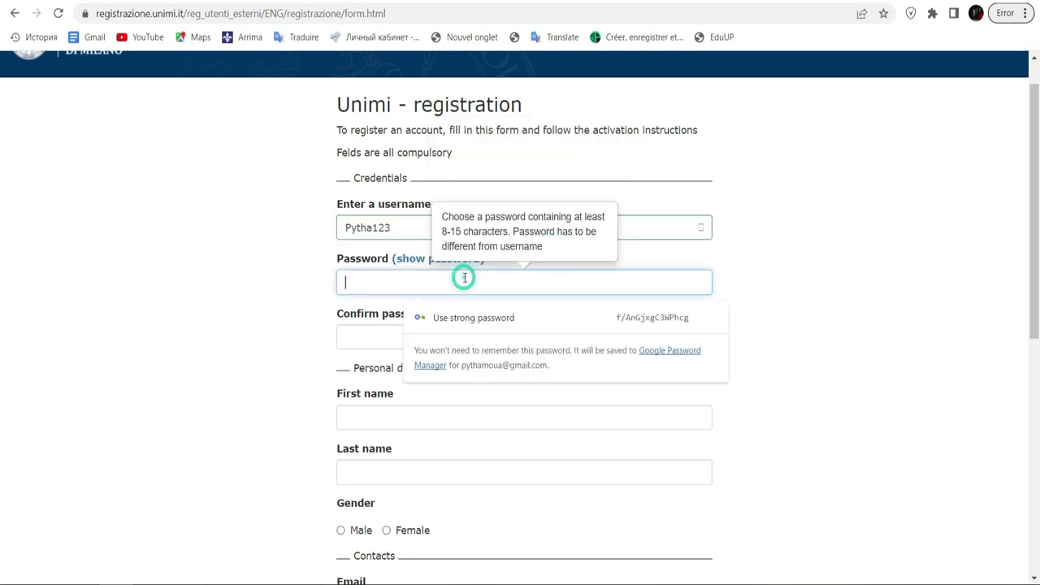
{"action": "left_click", "coordinate": [695, 224]}
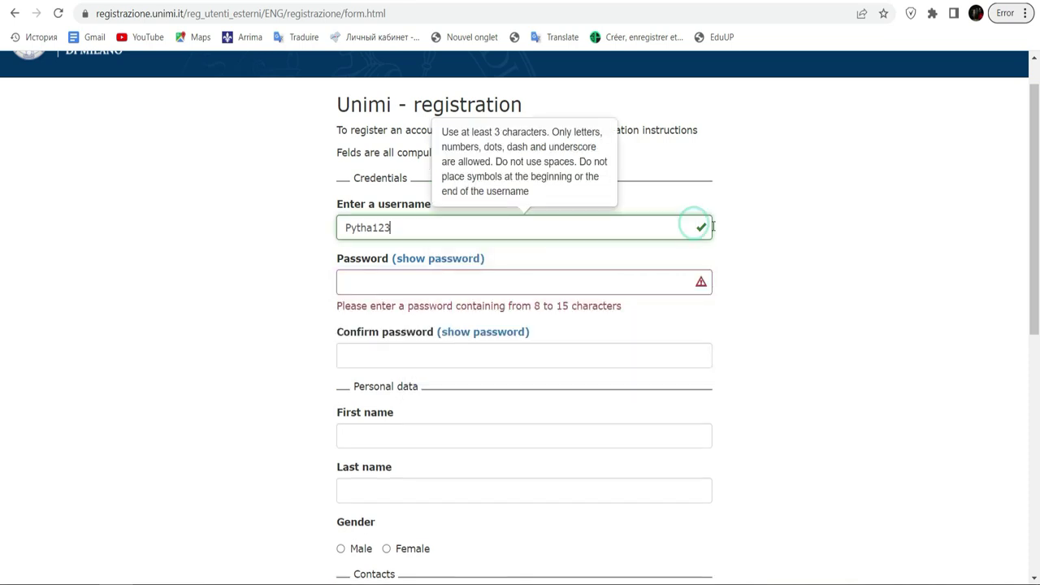
{"action": "left_click", "coordinate": [599, 281]}
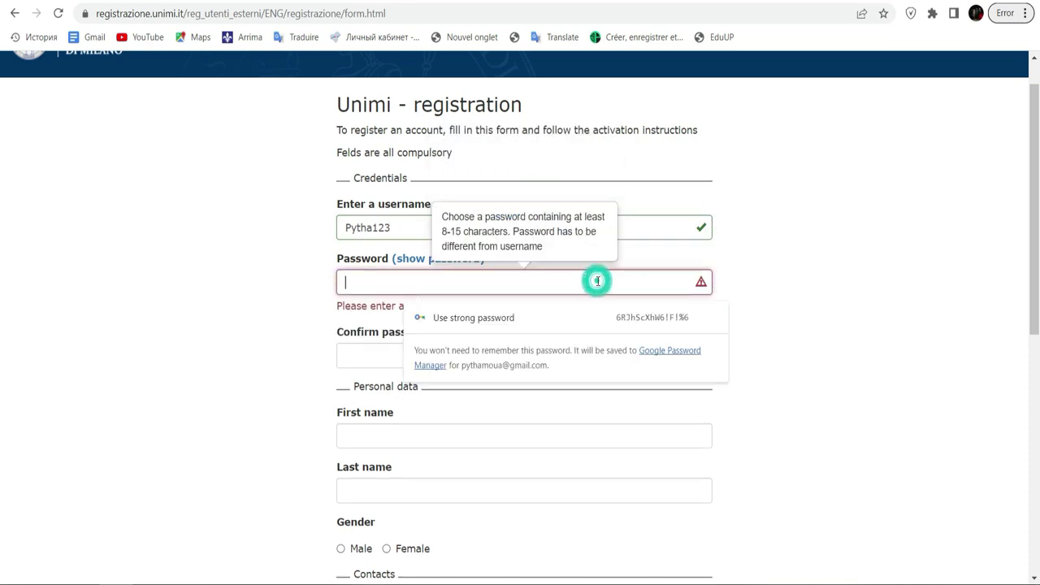
{"action": "left_click", "coordinate": [799, 342]}
{"action": "left_click_drag", "start_coordinate": [533, 306], "coordinate": [570, 305]}
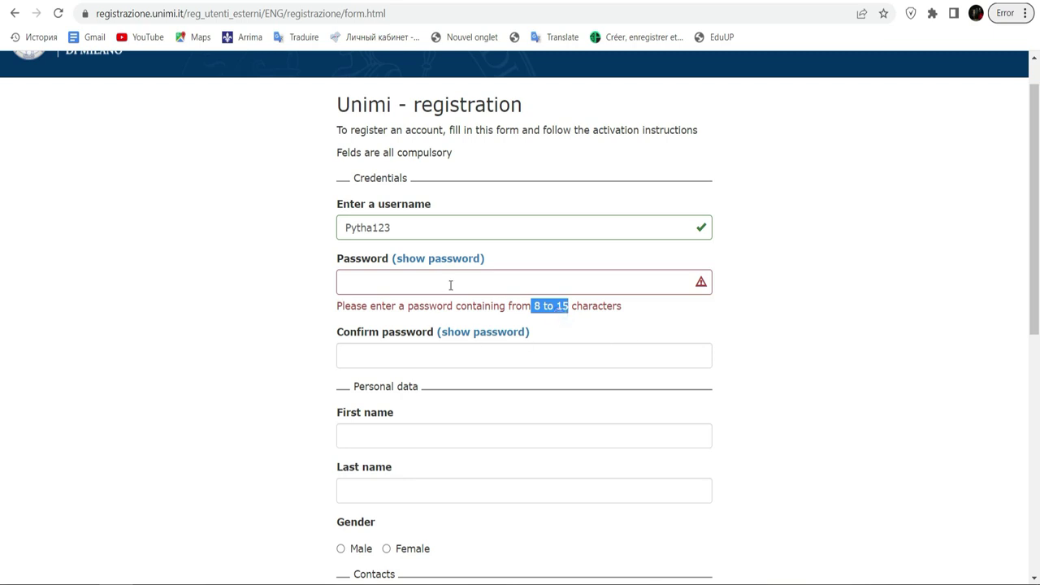
{"action": "left_click", "coordinate": [450, 286]}
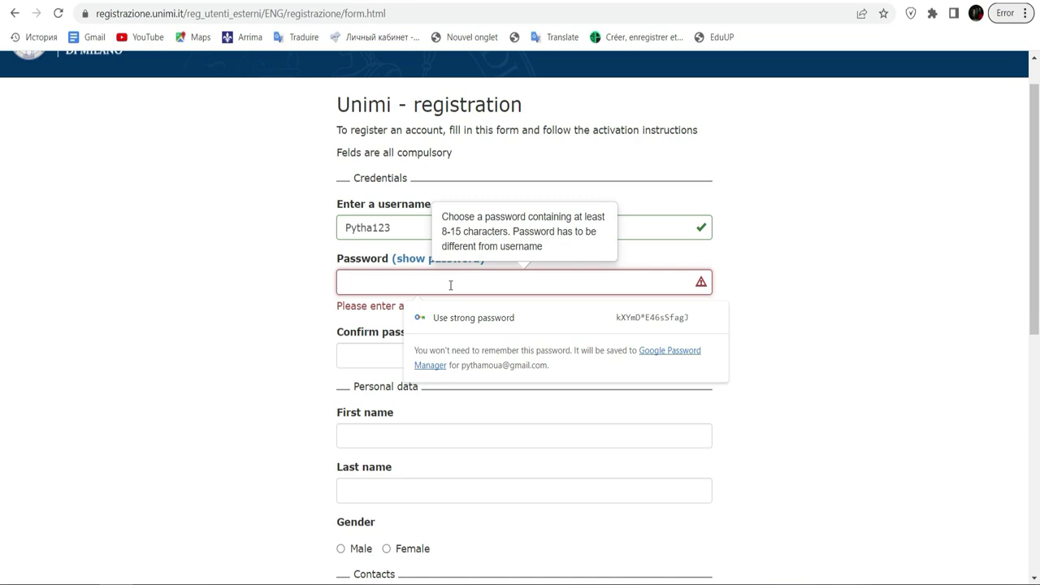
{"action": "type", "text": "•••••••••••••"}
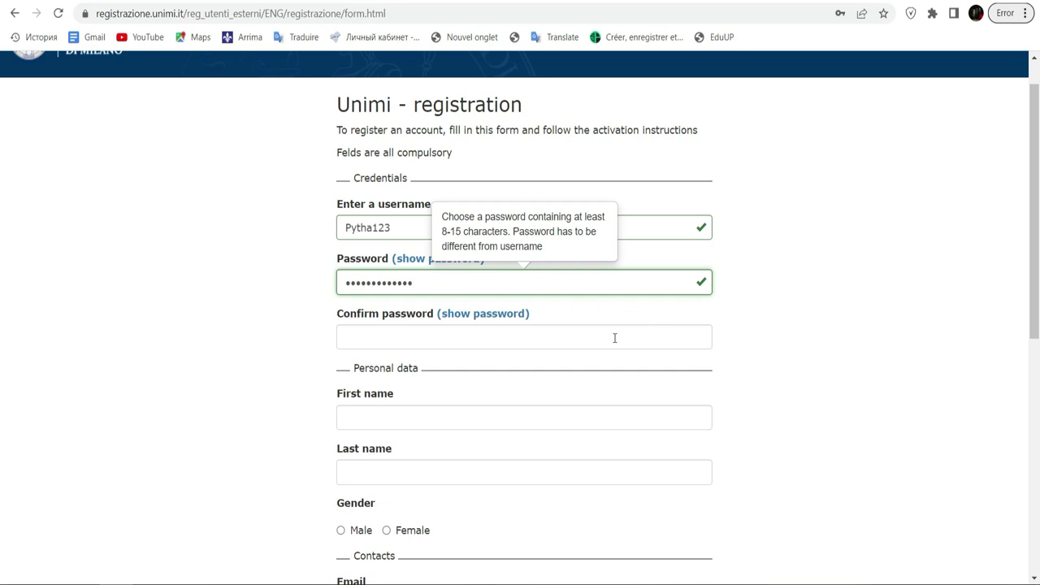
- Fill in the Confirm password field, retyping it after a mismatch
{"action": "left_click", "coordinate": [494, 335]}
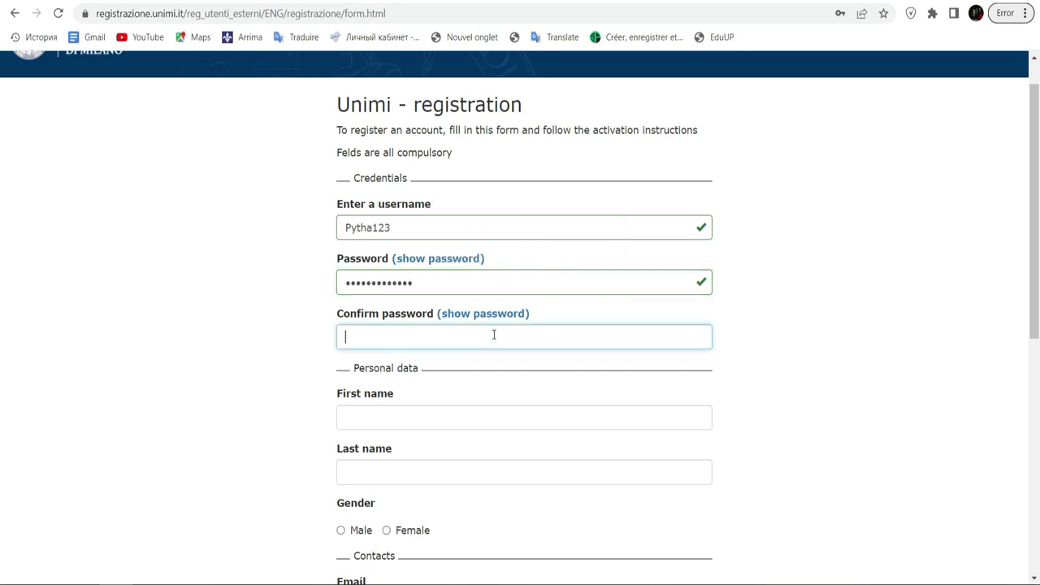
{"action": "type", "text": "••••••••••••••"}
{"action": "left_click", "coordinate": [471, 418]}
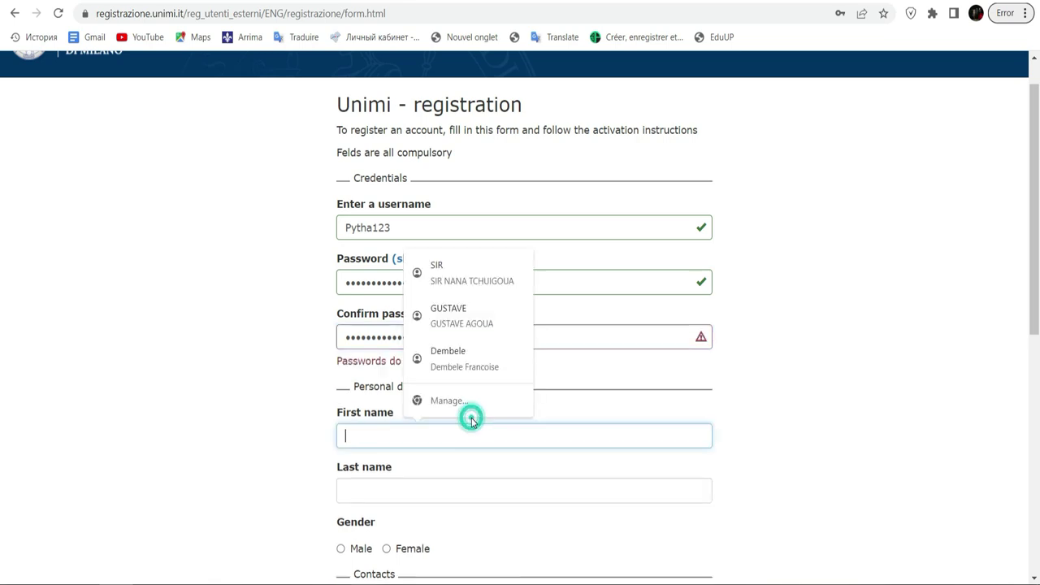
{"action": "left_click", "coordinate": [667, 347]}
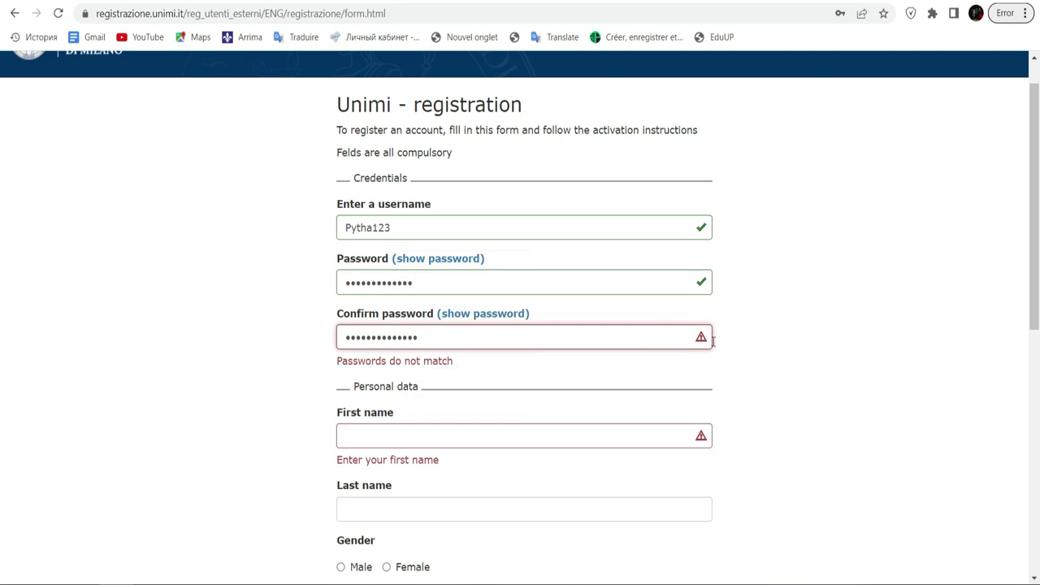
{"action": "left_click_drag", "start_coordinate": [422, 334], "coordinate": [322, 342]}
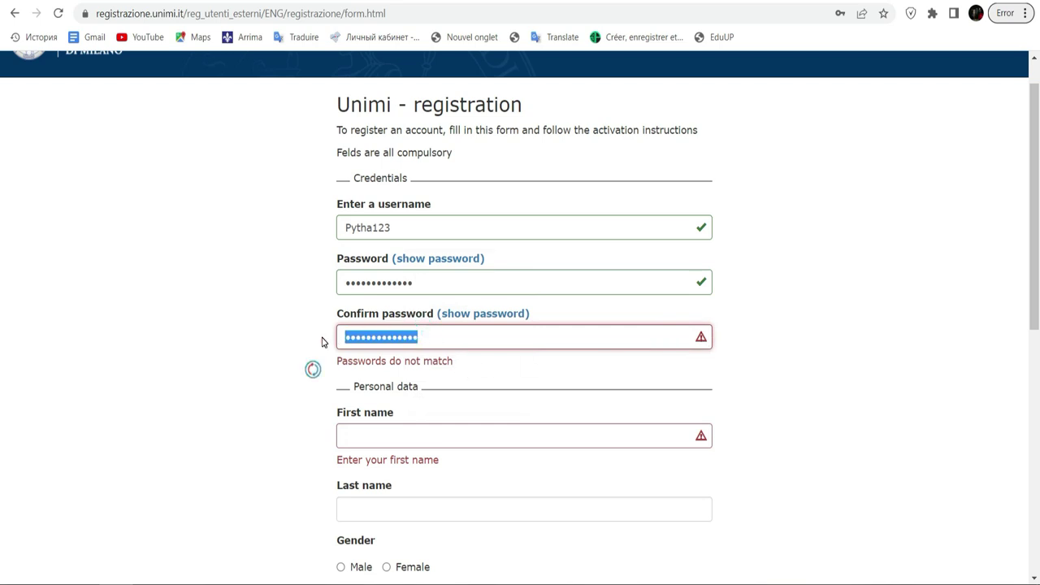
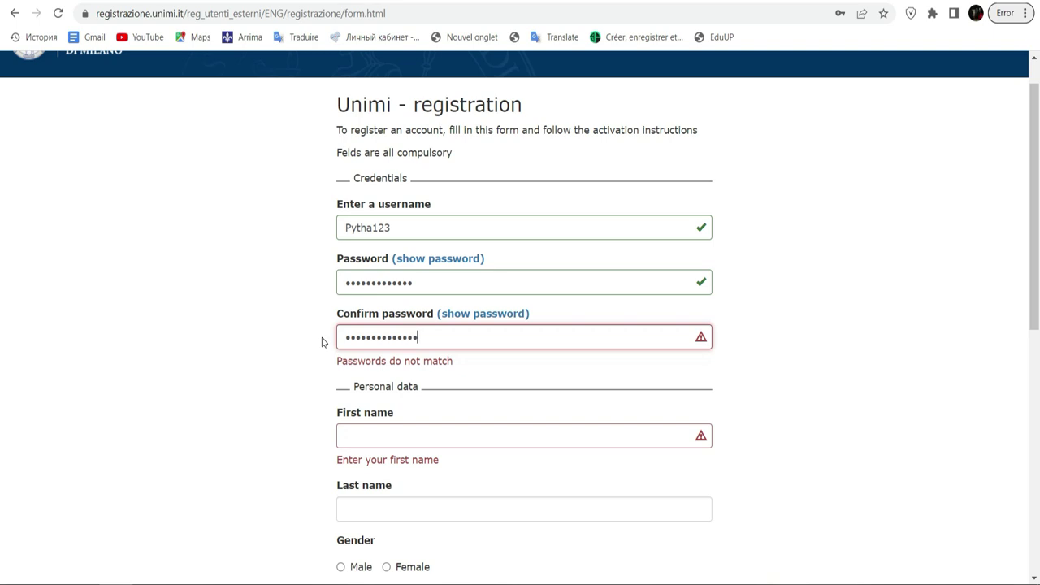
- Retype the main password so both password fields match and validate
{"action": "left_click", "coordinate": [409, 436]}
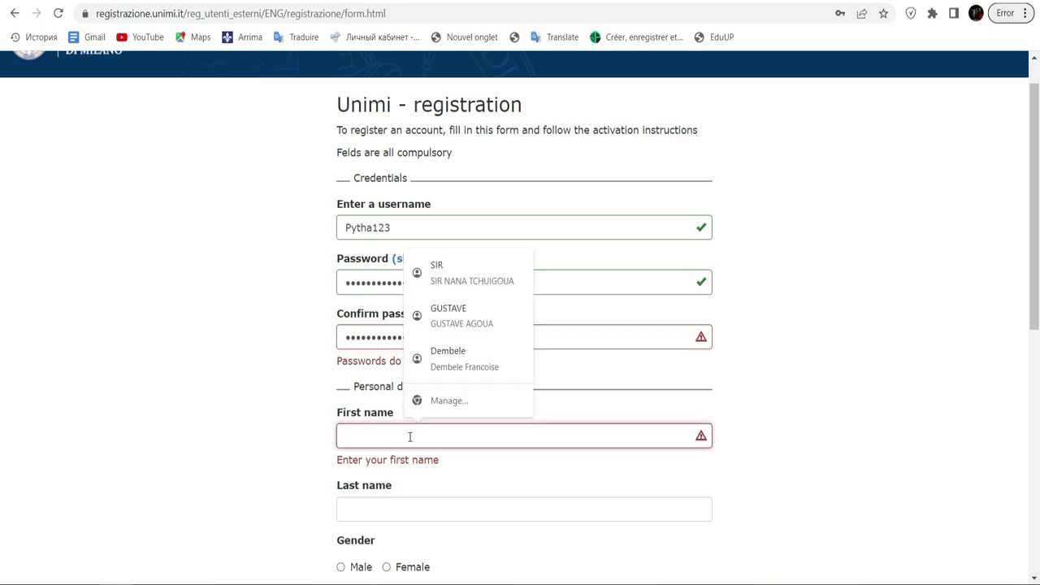
{"action": "left_click", "coordinate": [567, 282]}
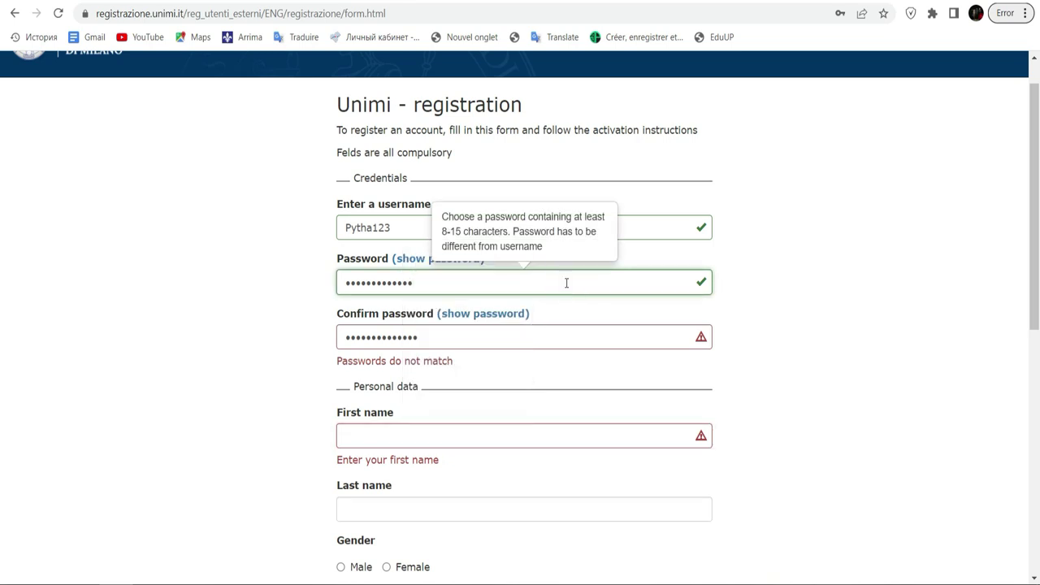
{"action": "left_click_drag", "start_coordinate": [438, 281], "coordinate": [342, 282]}
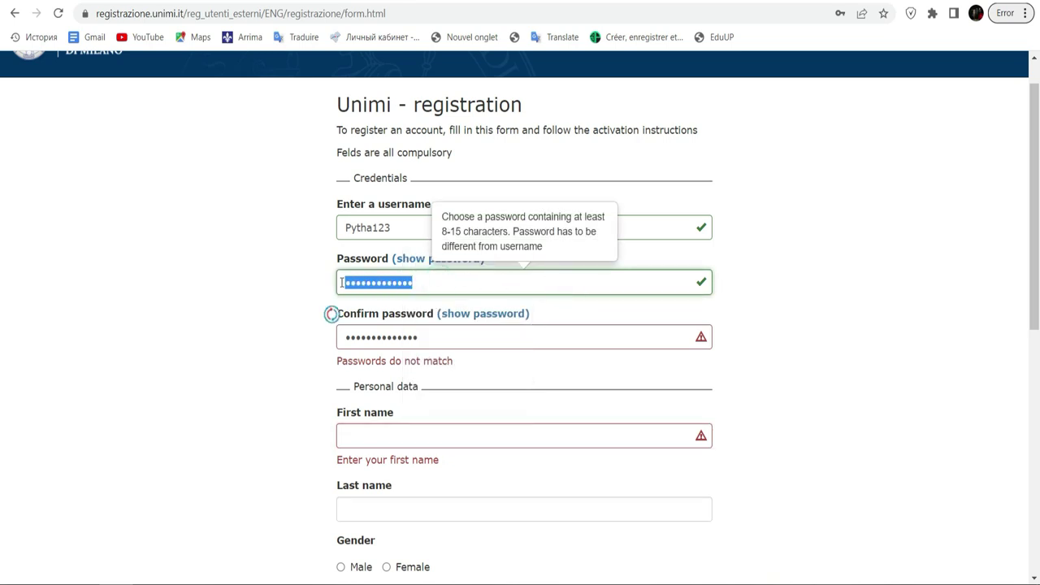
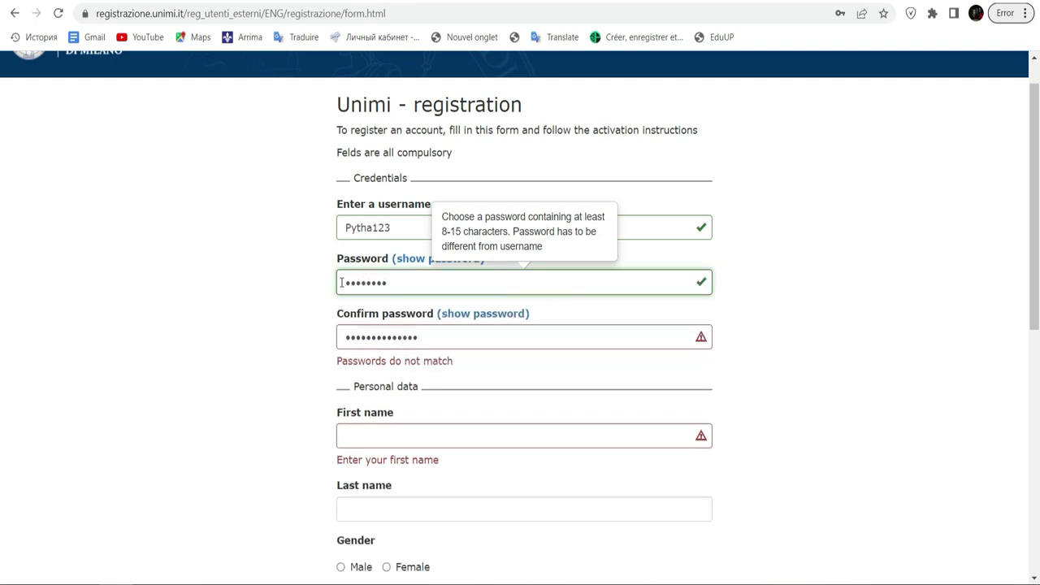
{"action": "left_click", "coordinate": [434, 332]}
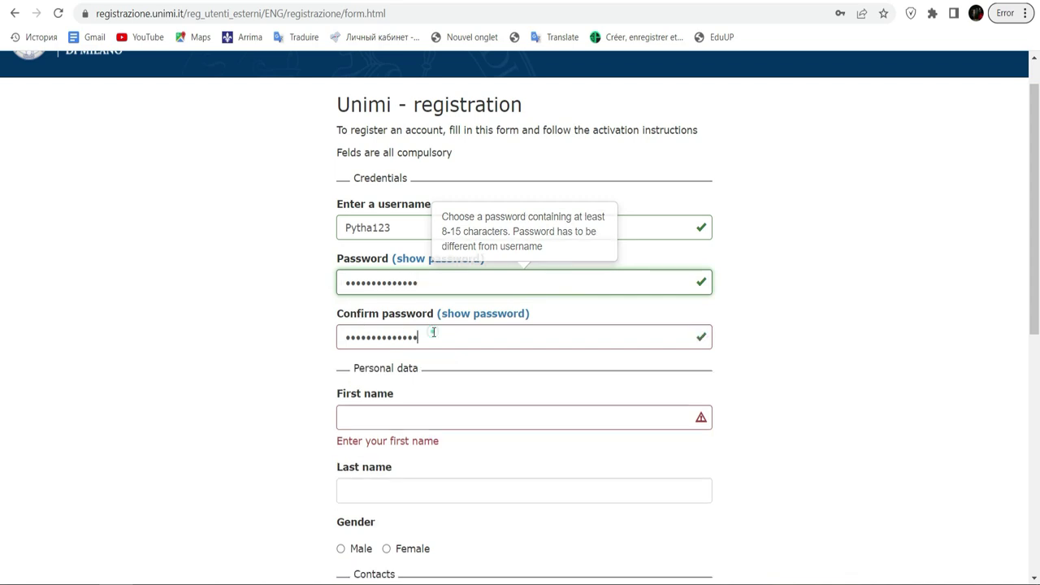
{"action": "left_click", "coordinate": [441, 415]}
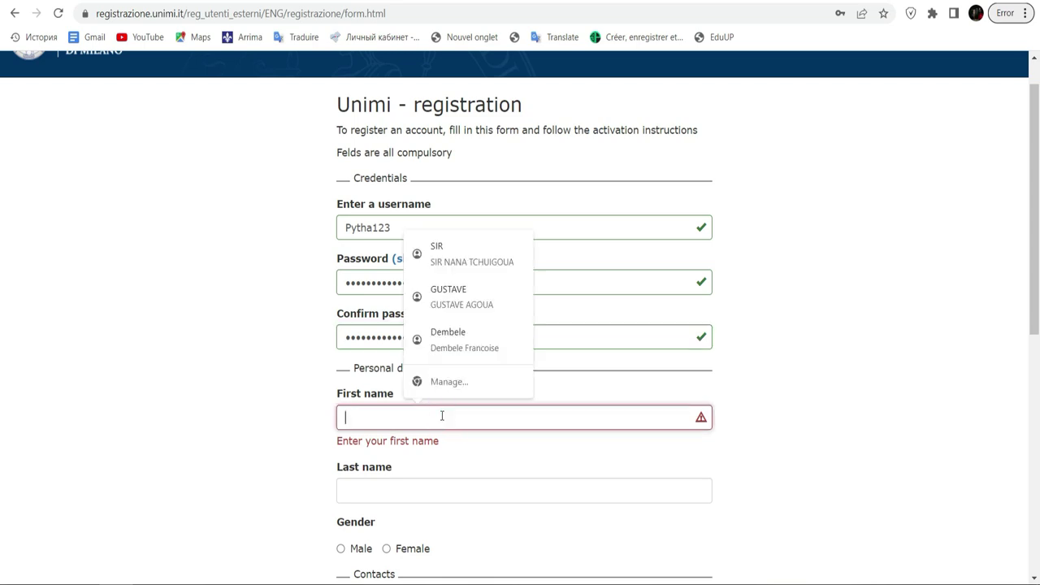
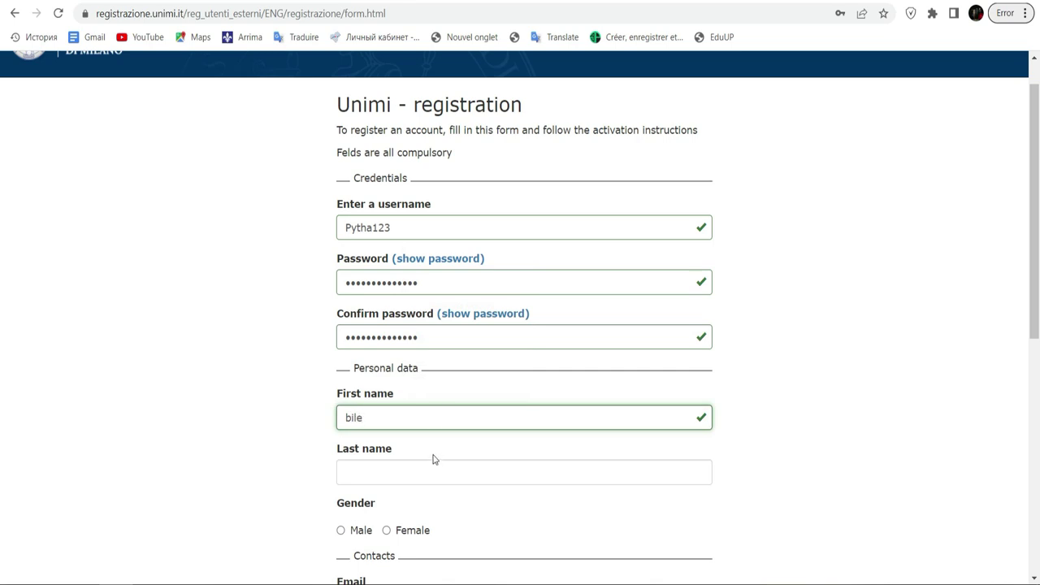
- Enter the applicant's first name and last name, and select Male as gender
{"action": "left_click", "coordinate": [431, 471]}
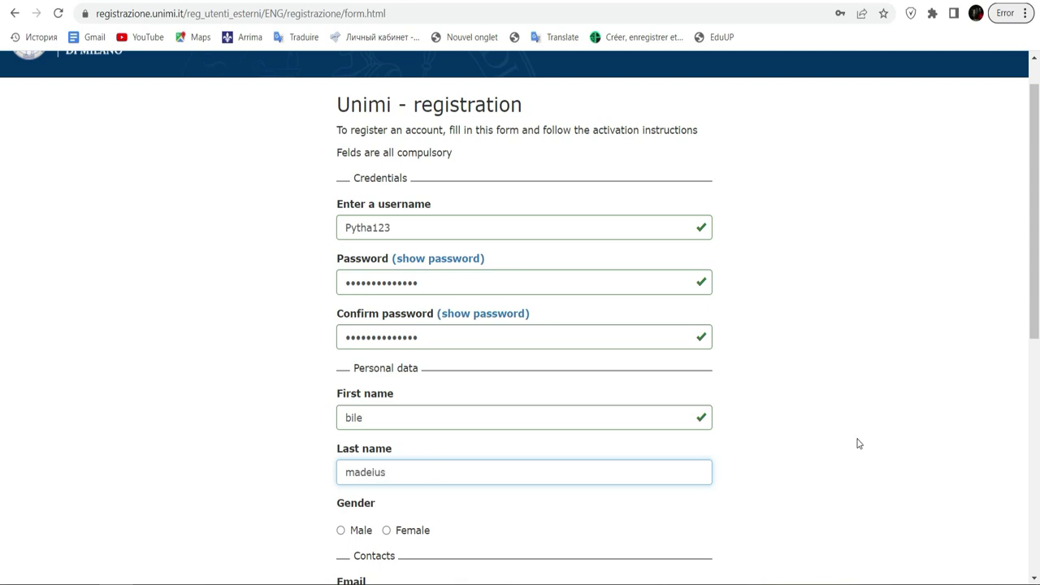
{"action": "scroll", "coordinate": [1034, 308], "scroll_direction": "down", "scroll_amount": 3}
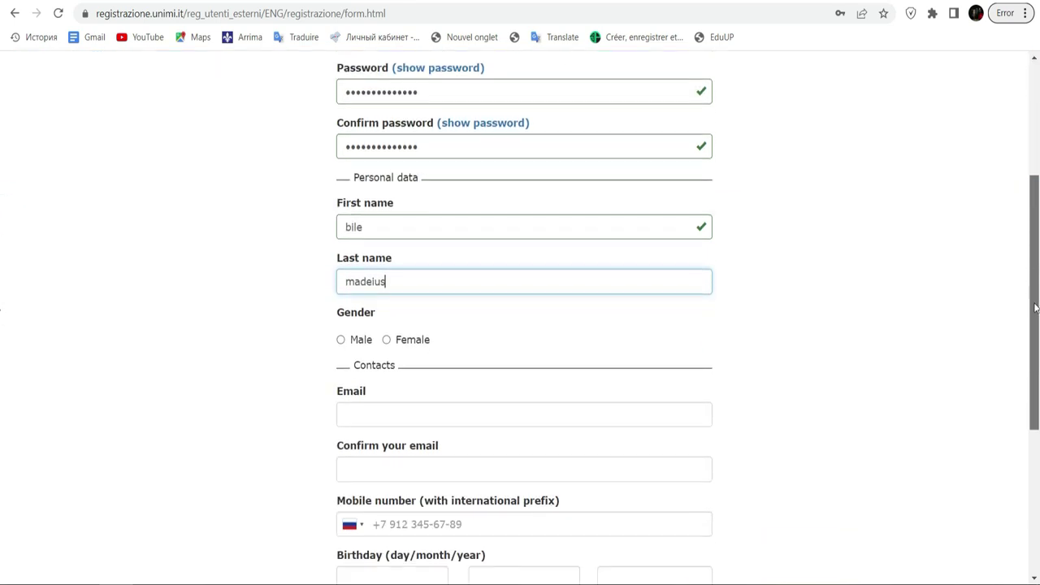
{"action": "left_click", "coordinate": [342, 341]}
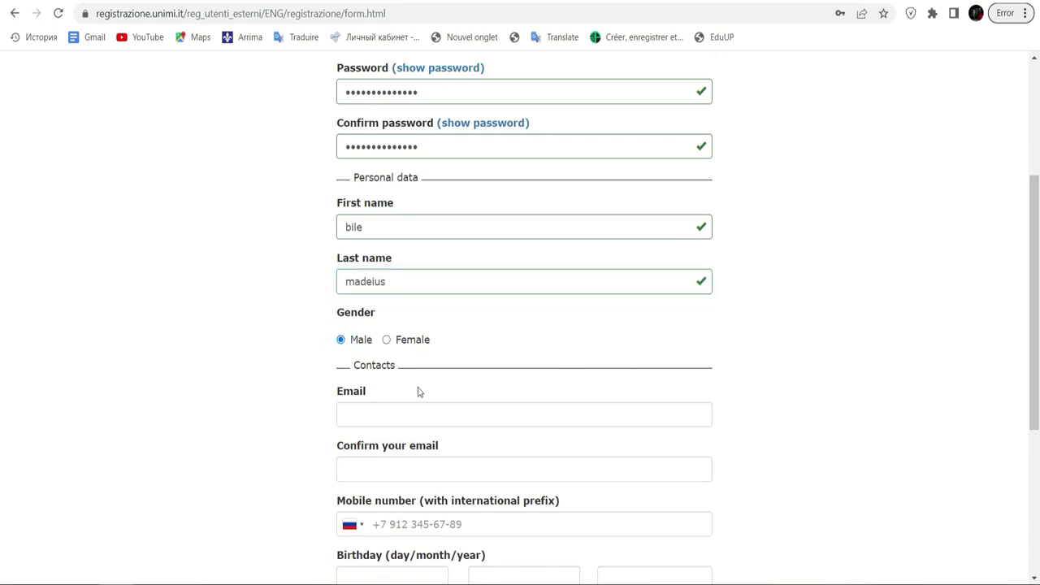
- Fill the Email field with the applicant's Gmail address from autofill and retype it in Confirm your email
{"action": "left_click", "coordinate": [379, 413]}
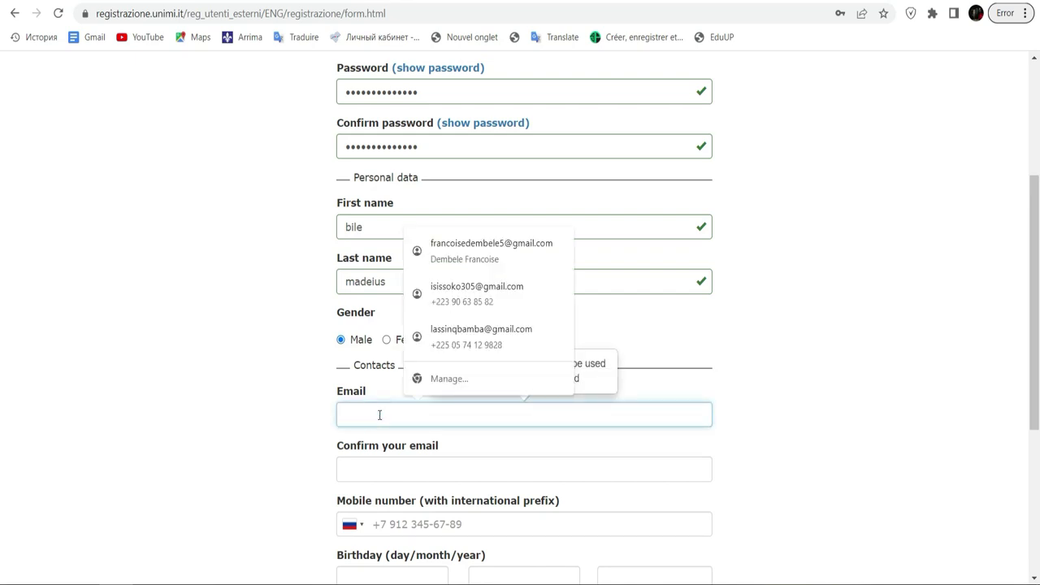
{"action": "type", "text": "p"}
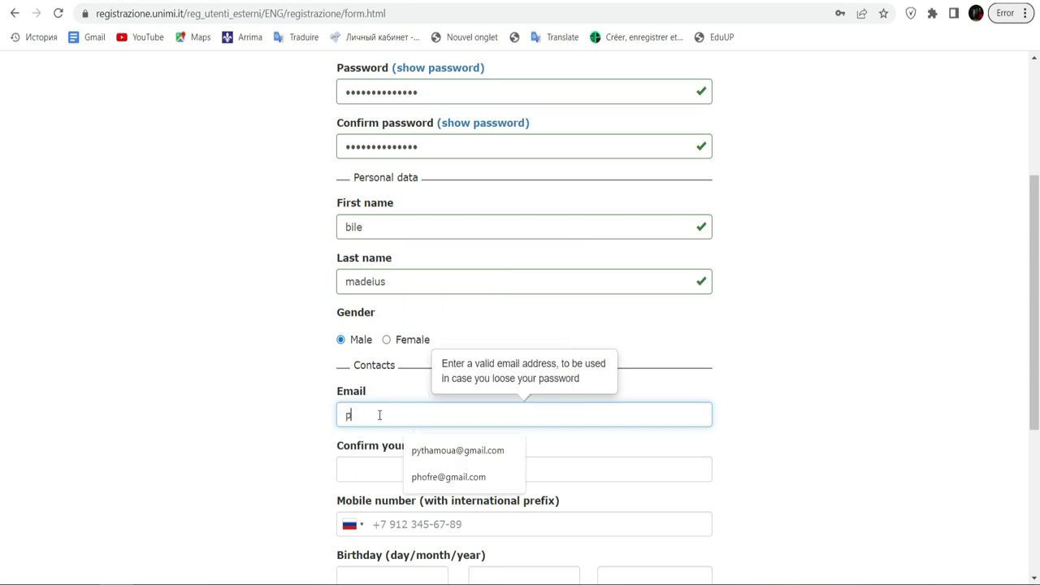
{"action": "left_click", "coordinate": [429, 450]}
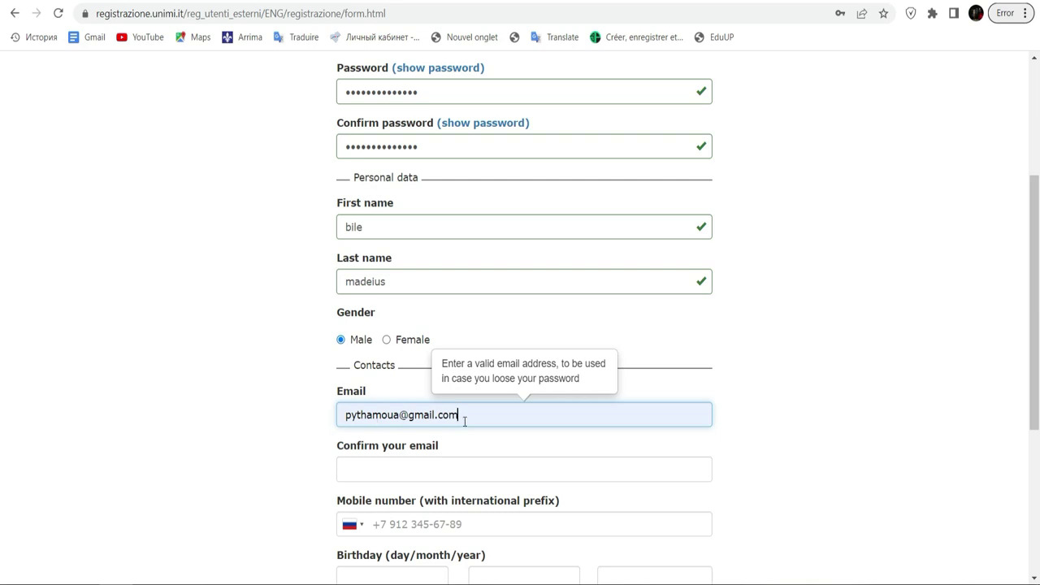
{"action": "left_click", "coordinate": [437, 465]}
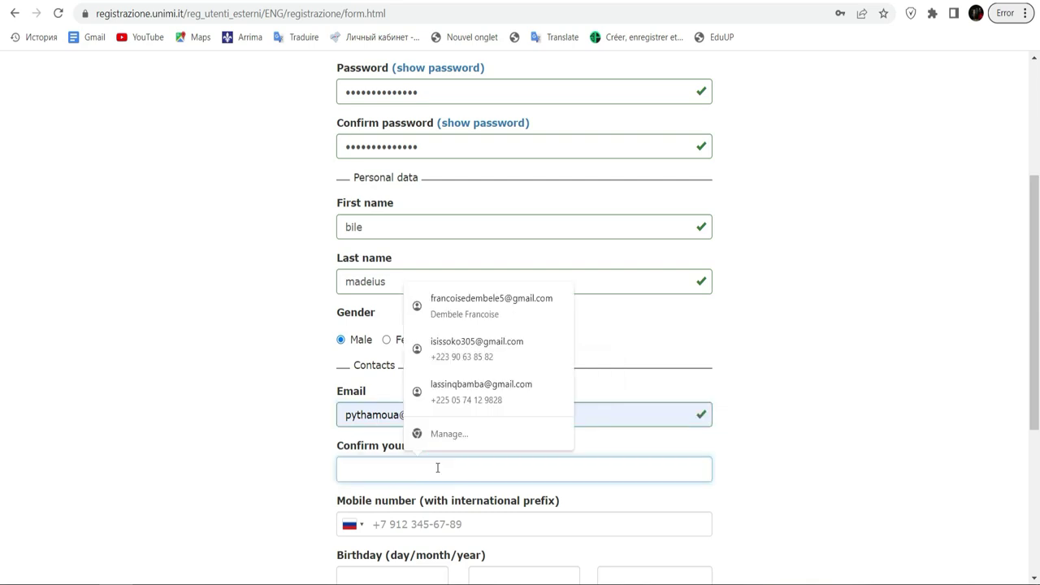
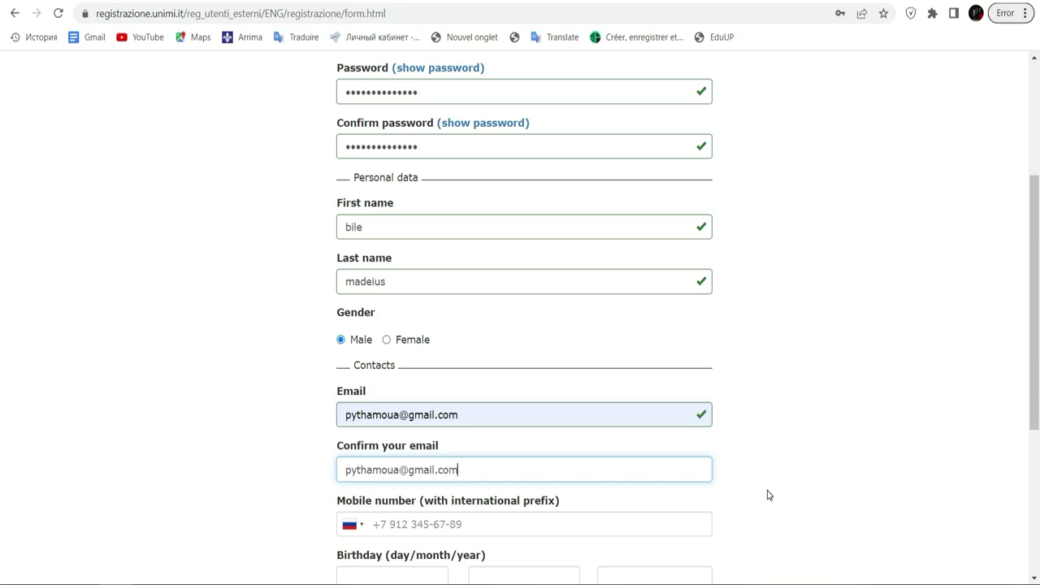
{"action": "scroll", "coordinate": [1037, 197], "scroll_direction": "down", "scroll_amount": 2}
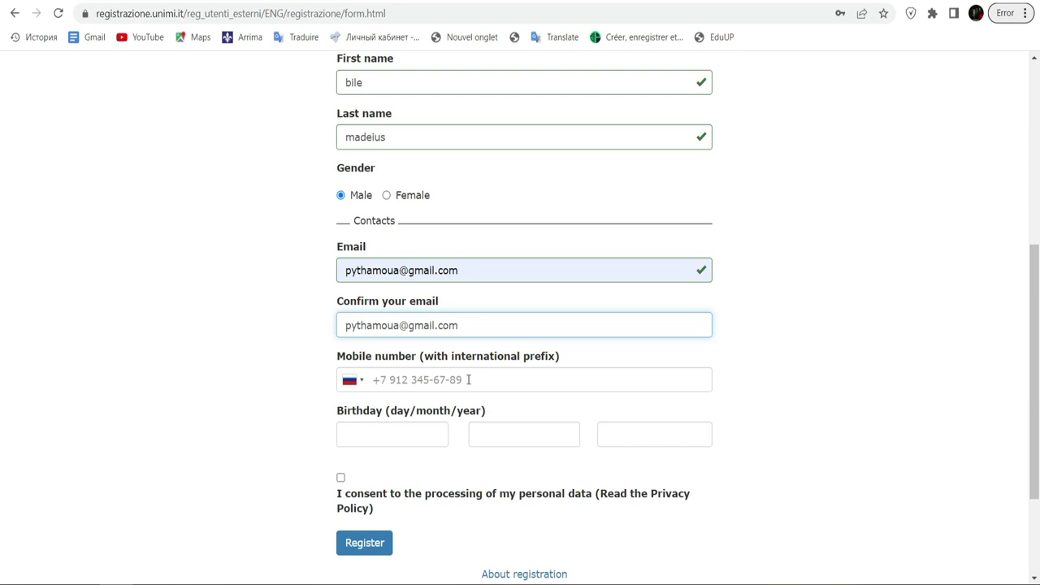
- Enter the applicant's mobile number starting with the +225 prefix
{"action": "left_click", "coordinate": [467, 377]}
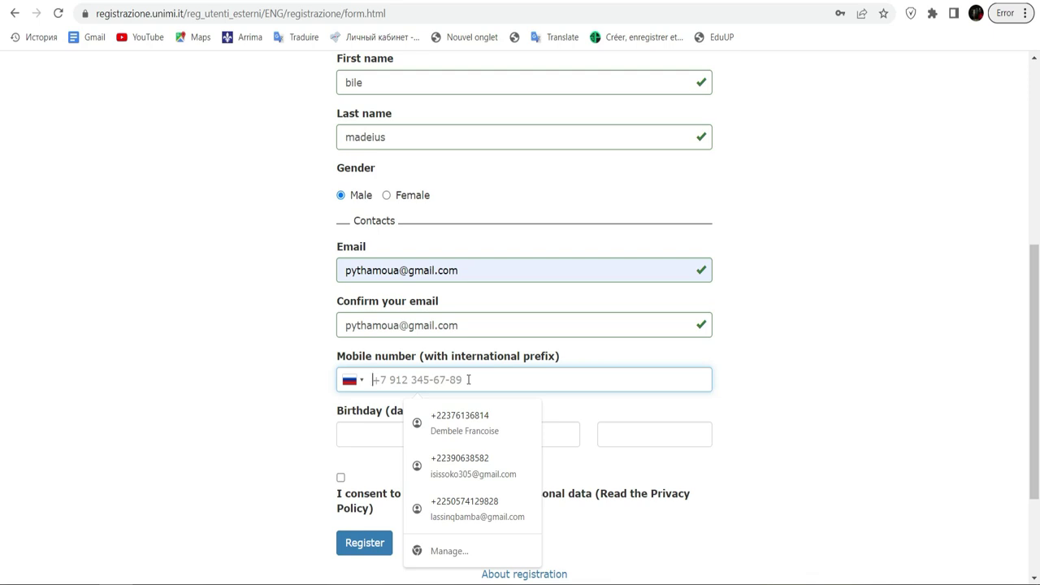
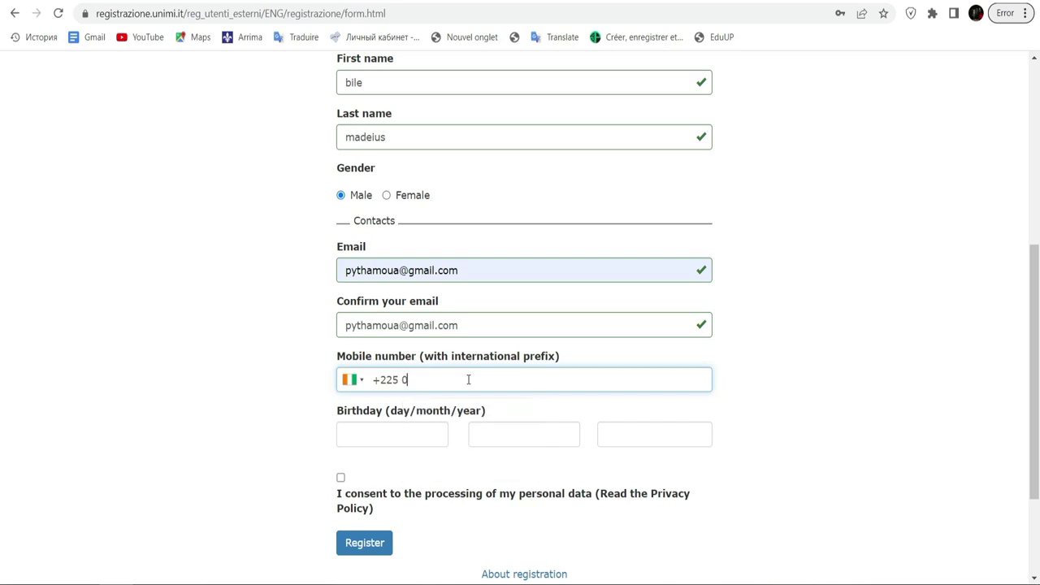
- Enter the birthday 20/09/2005 in the day, month and year boxes so it validates
{"action": "left_click", "coordinate": [404, 453]}
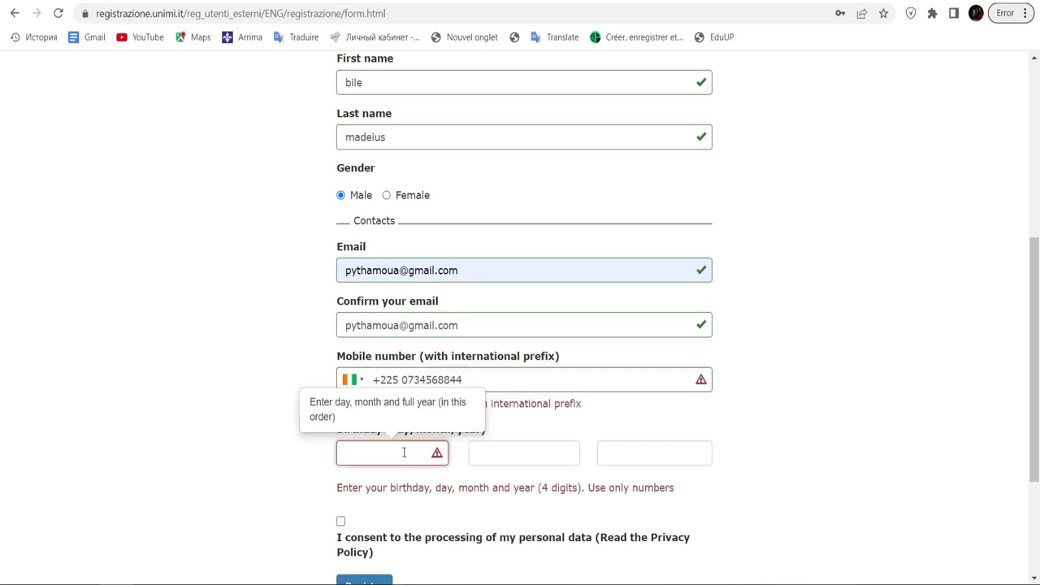
{"action": "type", "text": "20"}
{"action": "left_click", "coordinate": [516, 455]}
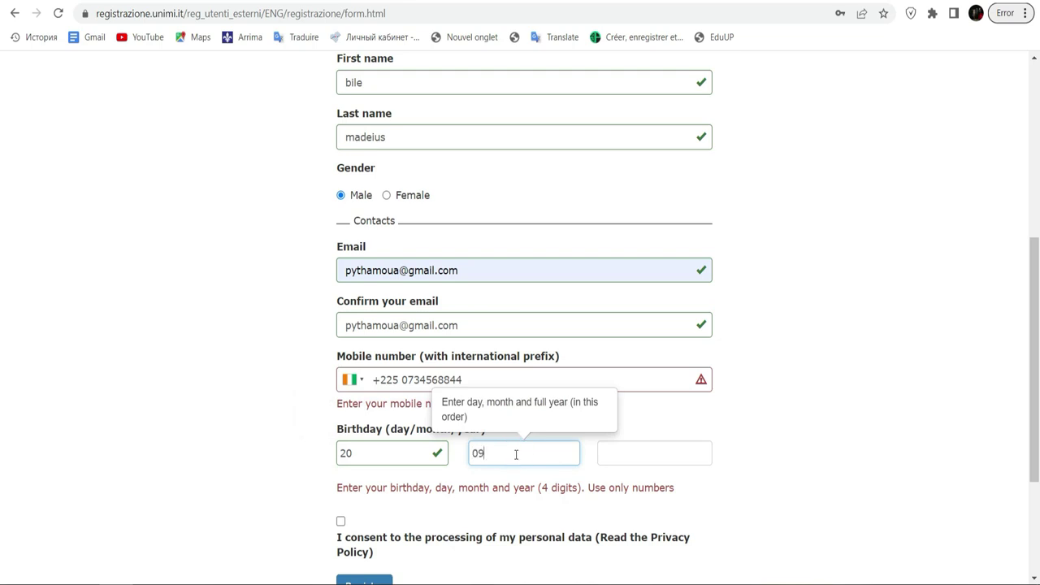
{"action": "left_click", "coordinate": [608, 452]}
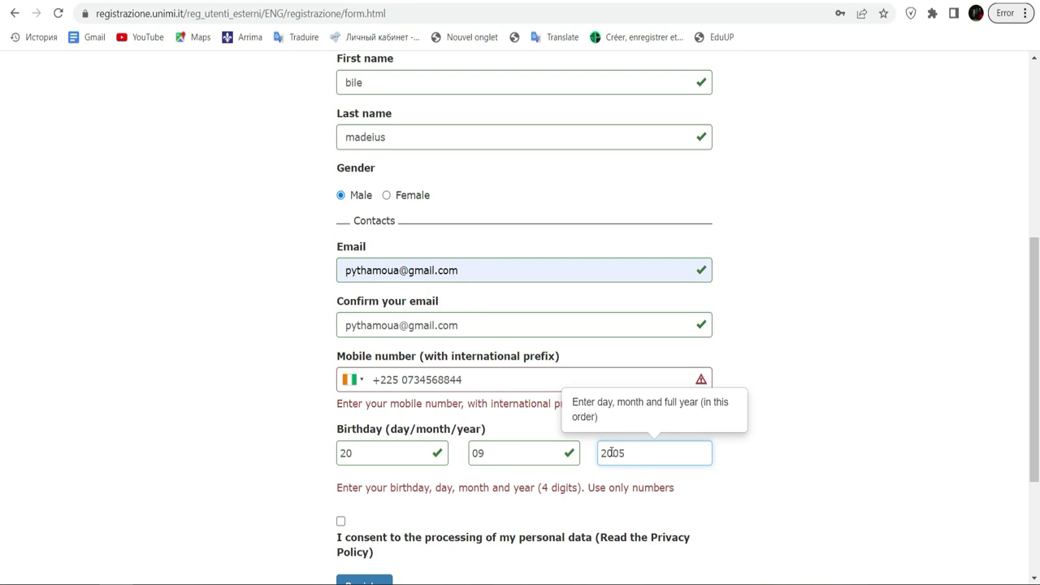
{"action": "left_click", "coordinate": [868, 444]}
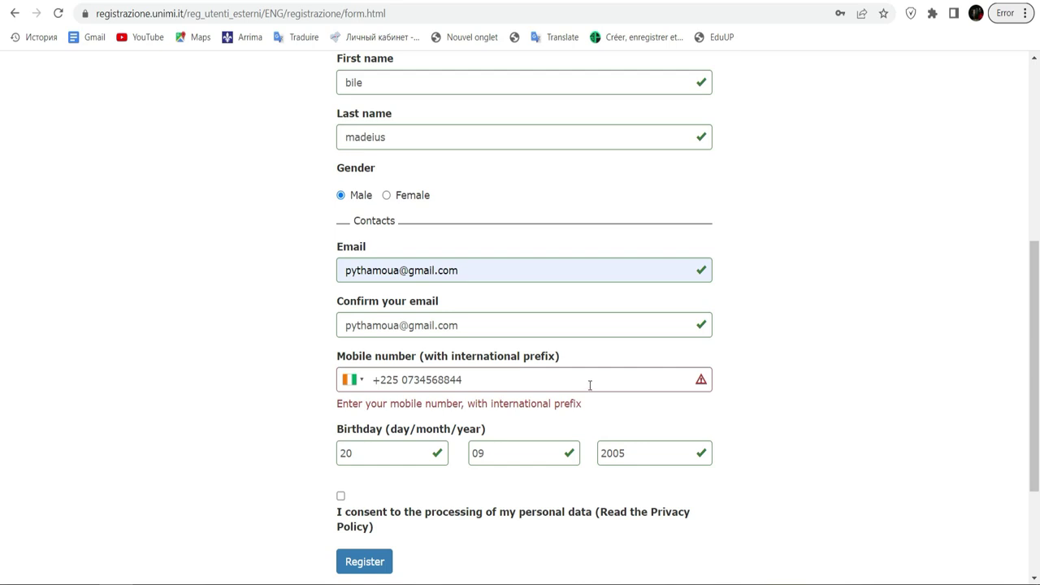
{"action": "left_click", "coordinate": [517, 372]}
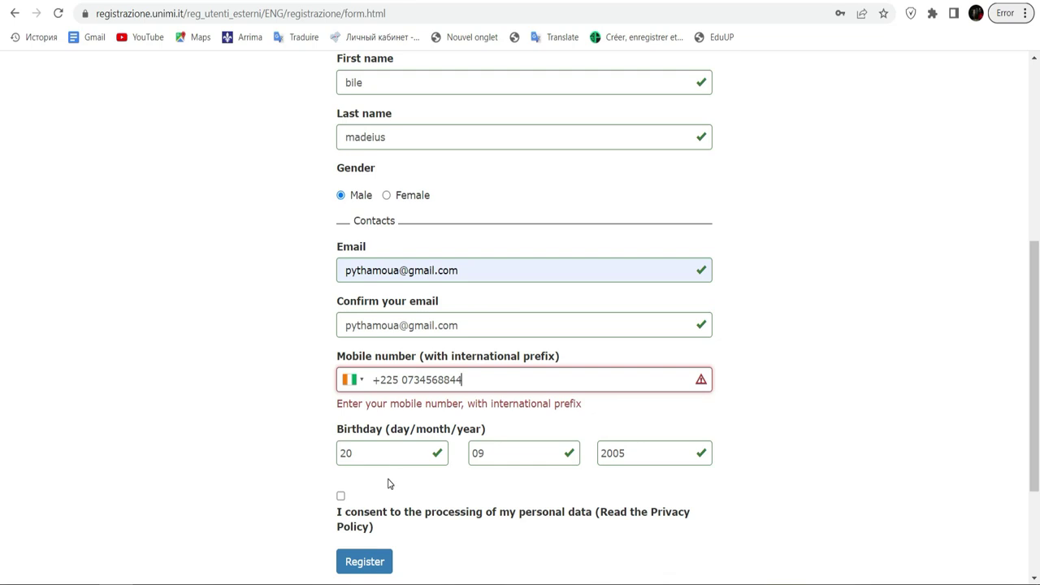
- Tick the personal-data consent box and try replacing the mobile number's plus sign with 00
{"action": "left_click", "coordinate": [341, 495]}
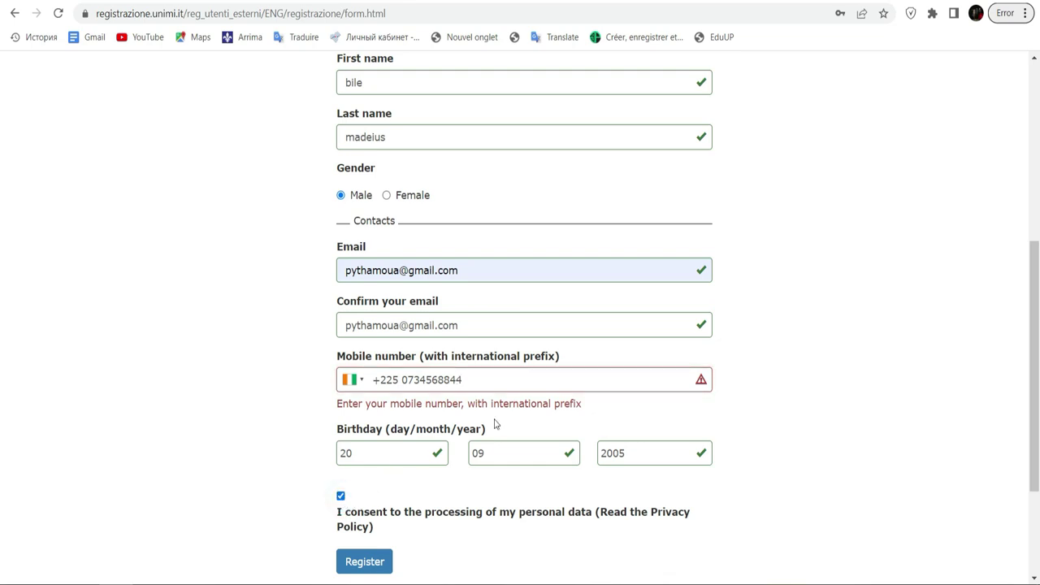
{"action": "mouse_move", "coordinate": [467, 380]}
{"action": "left_mouse_down"}
{"action": "mouse_move", "coordinate": [373, 380]}
{"action": "mouse_move", "coordinate": [467, 380]}
{"action": "left_mouse_up"}
{"action": "left_click", "coordinate": [399, 379]}
{"action": "left_click", "coordinate": [378, 380]}
{"action": "key", "text": "BackSpace"}
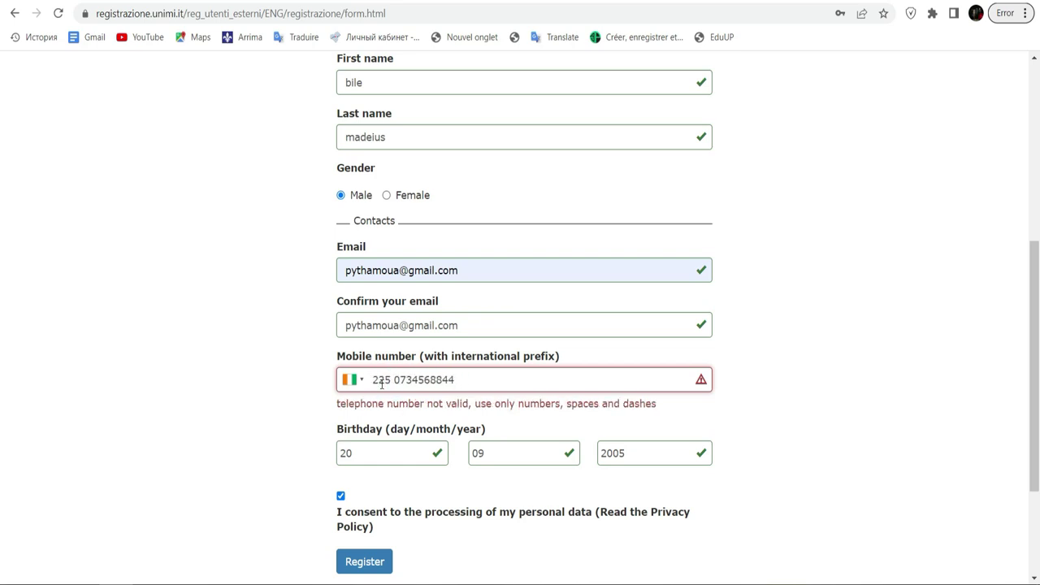
{"action": "type", "text": "00"}
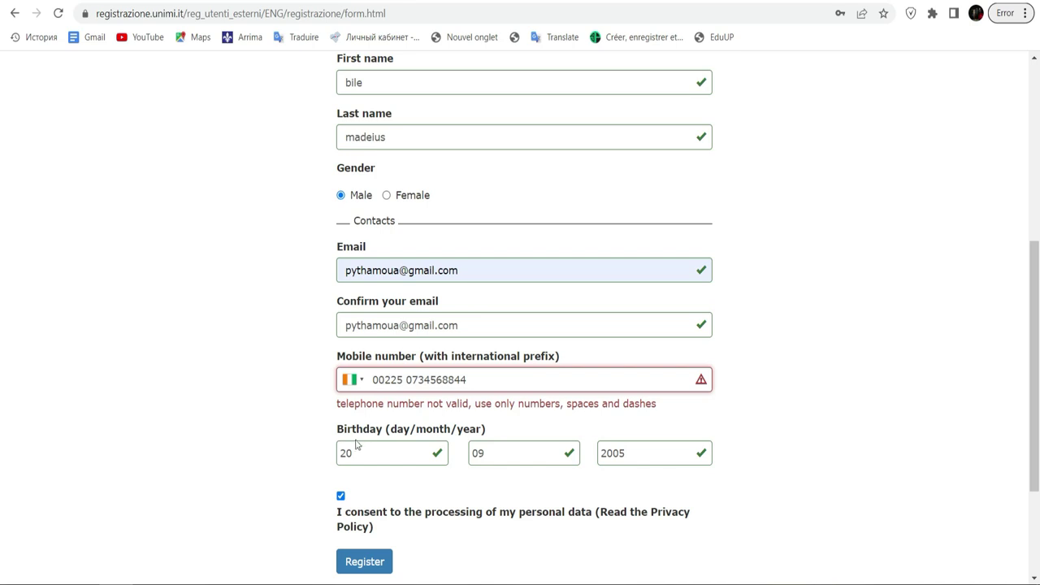
- Restore the + before 225 and retype the local phone digits
{"action": "left_click", "coordinate": [422, 454]}
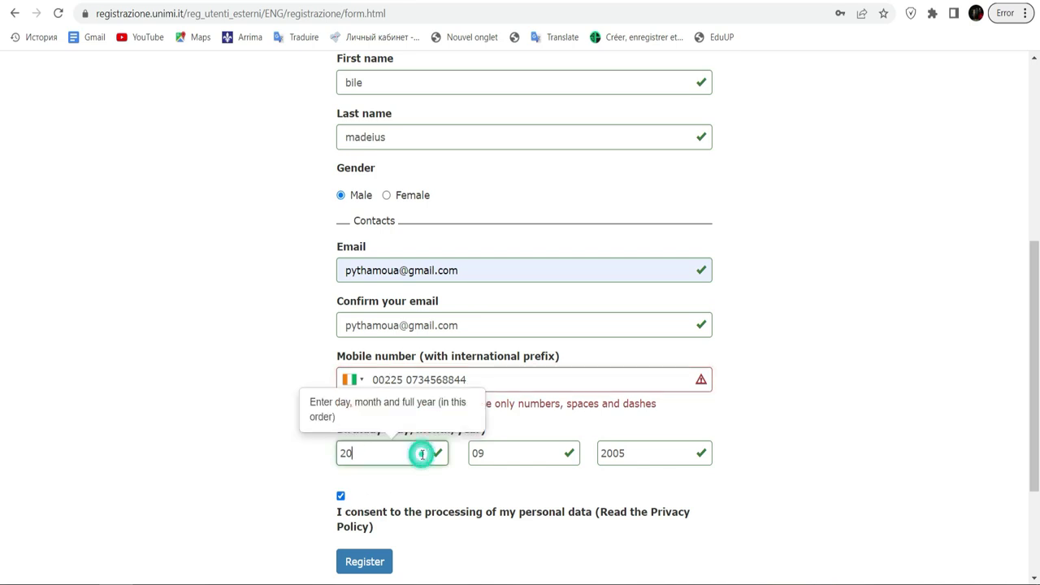
{"action": "left_click", "coordinate": [388, 374]}
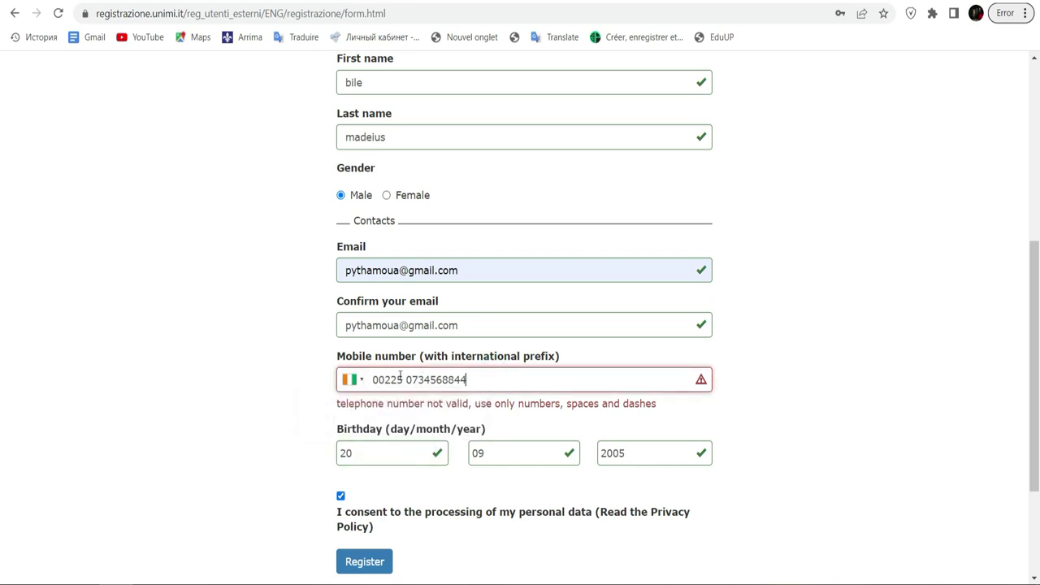
{"action": "left_click", "coordinate": [384, 379]}
{"action": "key", "text": "BackSpace"}
{"action": "key", "text": "BackSpace"}
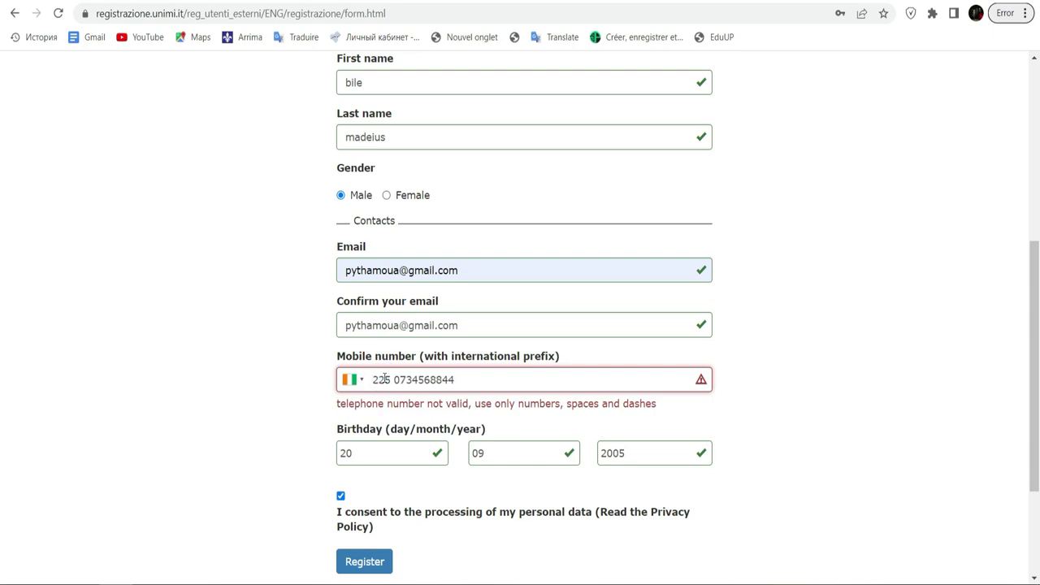
{"action": "type", "text": "+"}
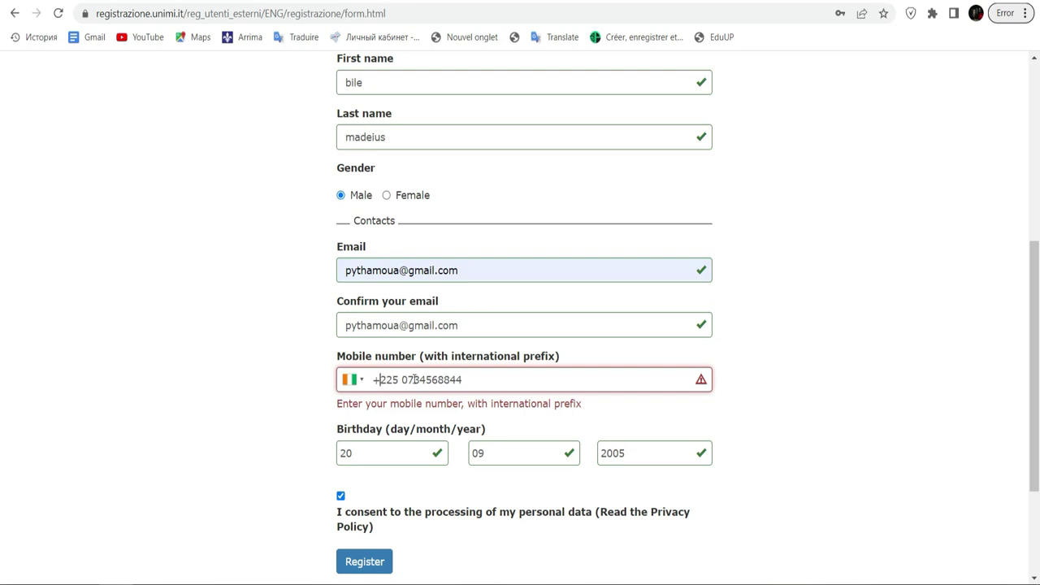
{"action": "left_click_drag", "start_coordinate": [465, 380], "coordinate": [402, 380]}
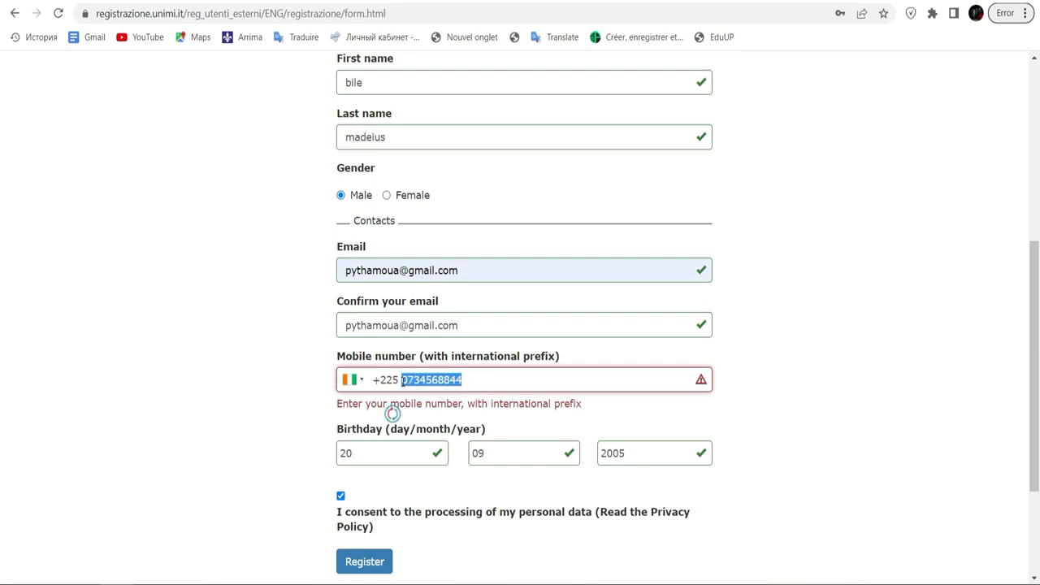
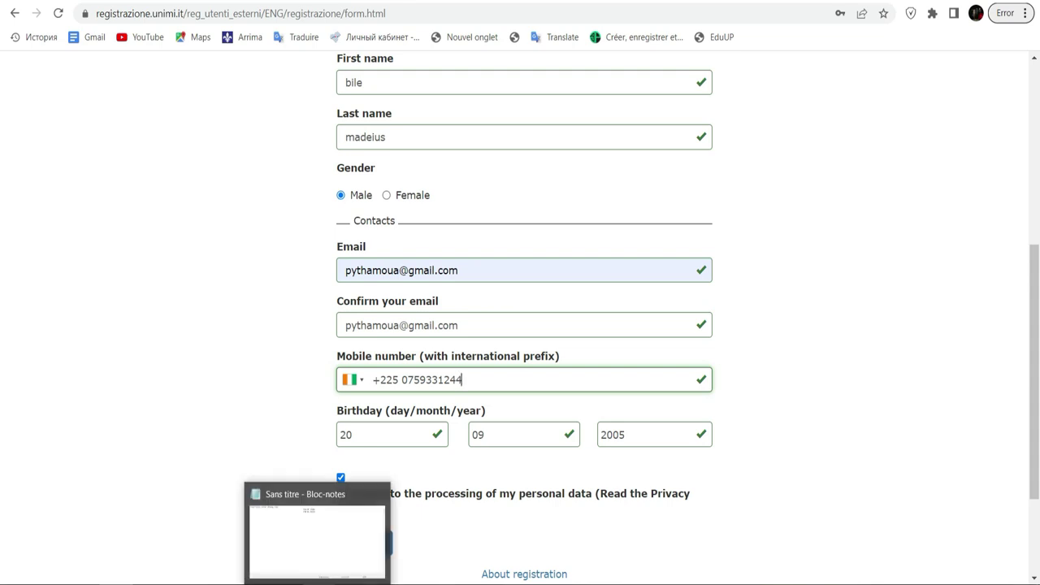
- Add the line 'LE NUMERO DE TELEPHONE DOIT EXISTER CHEZ VOTRE OPERA' to the Notepad notes, then minimize Notepad
{"action": "left_click", "coordinate": [317, 584]}
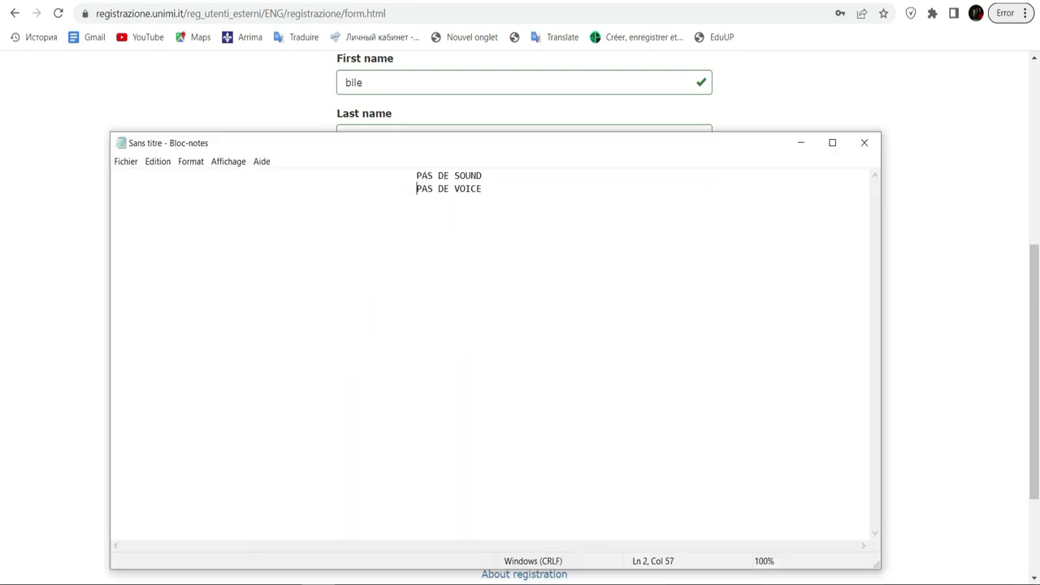
{"action": "left_click", "coordinate": [485, 189]}
{"action": "key", "text": "Return"}
{"action": "key", "text": "Return"}
{"action": "type", "text": "LE NUMERO DE TELEPHONE"}
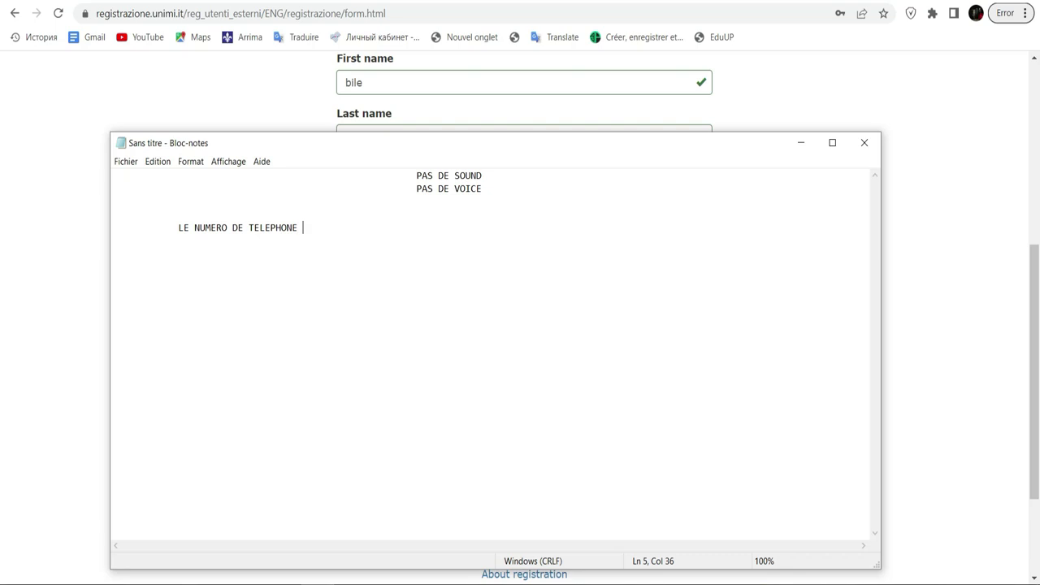
{"action": "type", "text": " DOIT EXISTER CHEZ VOTRE OPERATEUR"}
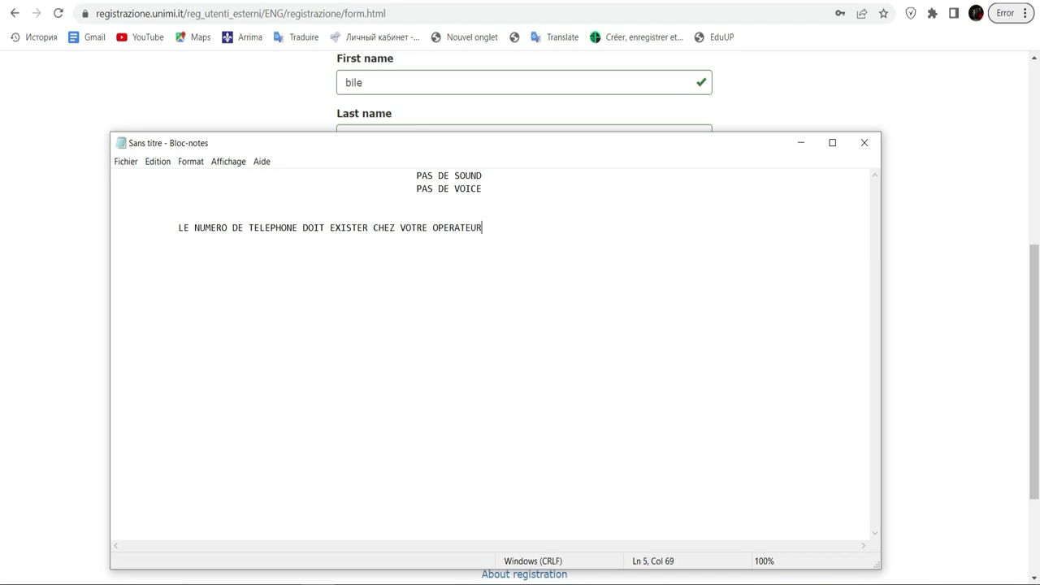
{"action": "left_click", "coordinate": [484, 189]}
{"action": "left_click", "coordinate": [800, 147]}
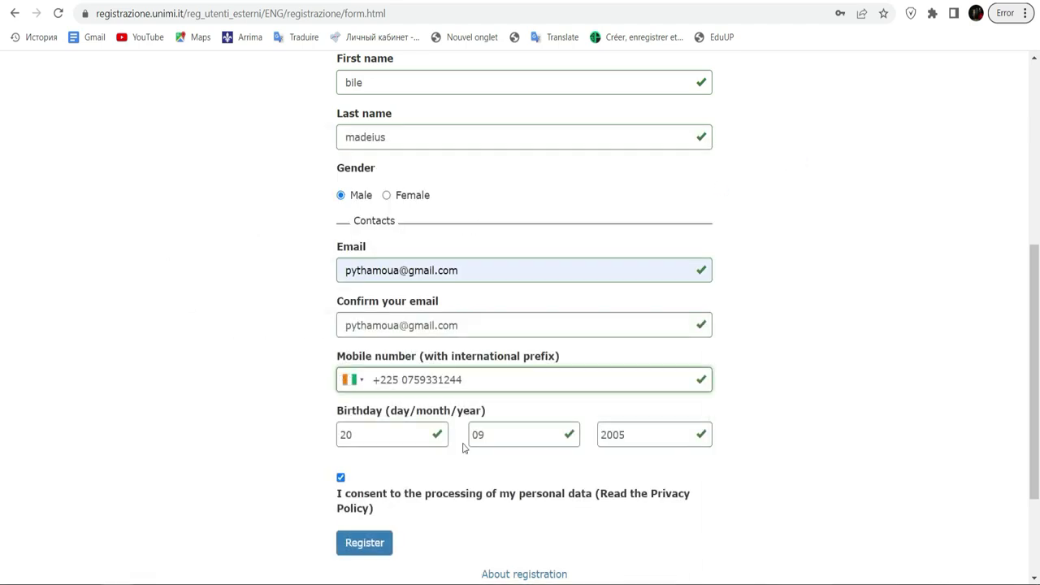
- Submit the registration, save the password in Chrome, and highlight the verification-email notice
{"action": "left_click", "coordinate": [378, 545]}
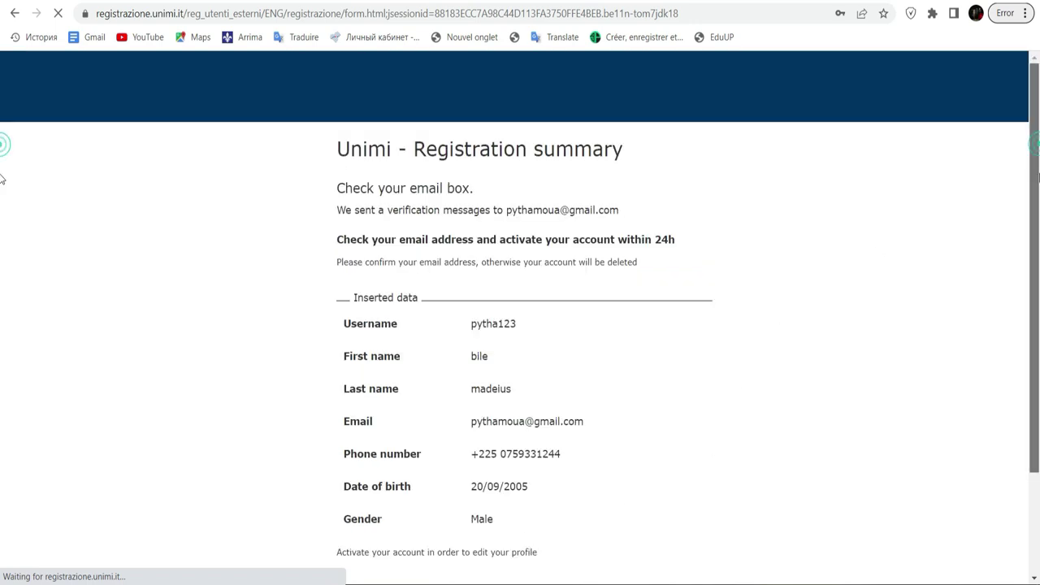
{"action": "scroll", "coordinate": [2, 203], "scroll_direction": "down", "scroll_amount": 2}
{"action": "scroll", "coordinate": [2, 260], "scroll_direction": "up", "scroll_amount": 2}
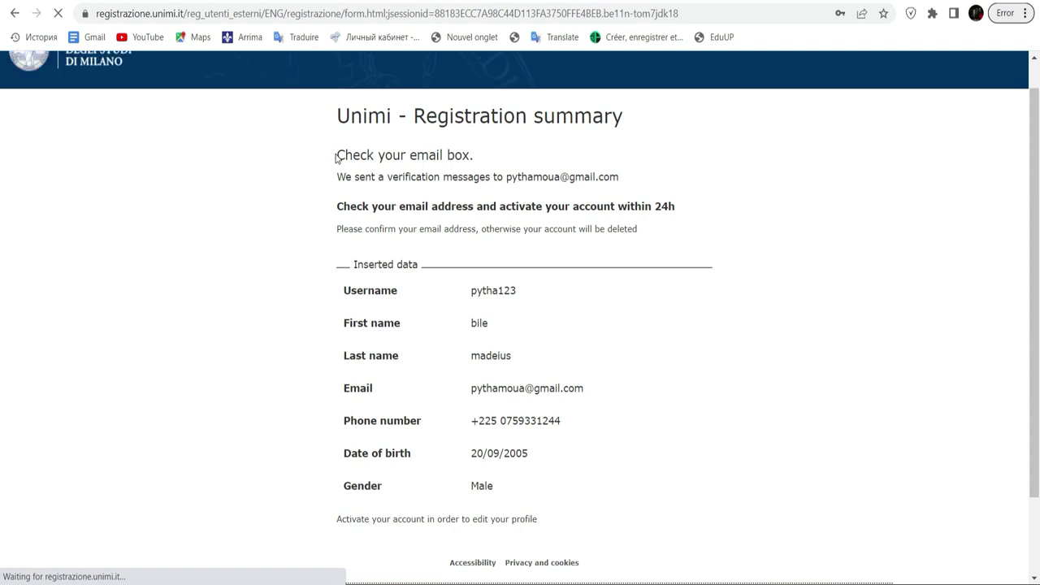
{"action": "left_click_drag", "start_coordinate": [336, 157], "coordinate": [614, 183]}
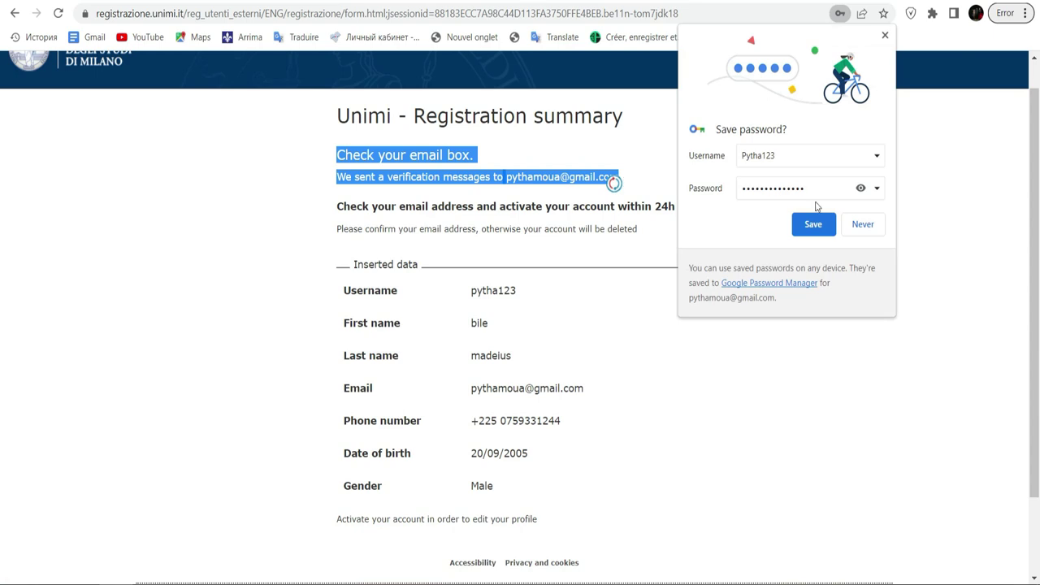
{"action": "left_click", "coordinate": [813, 225]}
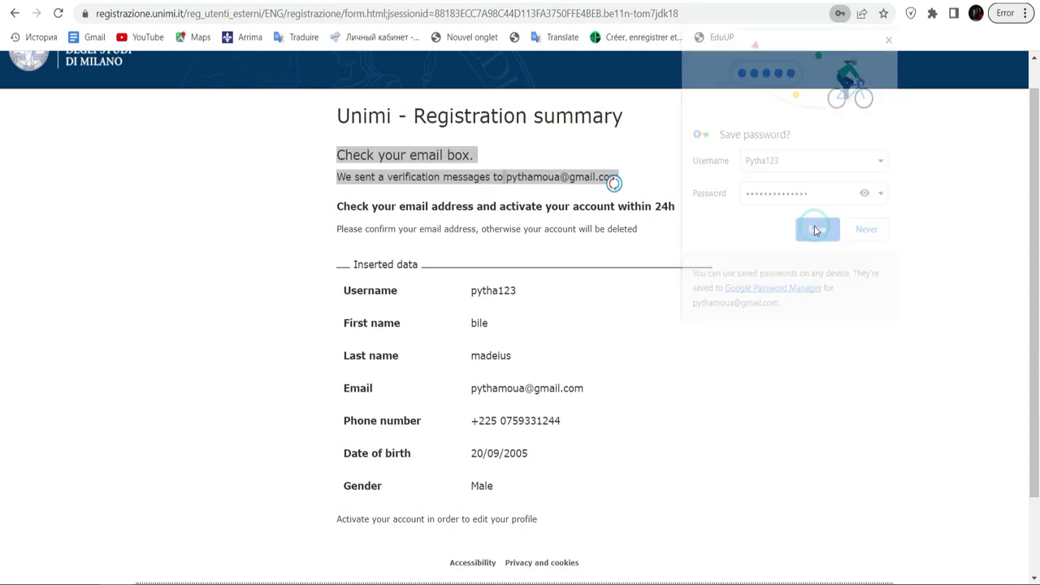
{"action": "left_click", "coordinate": [634, 179]}
{"action": "left_click_drag", "start_coordinate": [623, 178], "coordinate": [325, 153]}
- Translate the registration summary to French, highlight 'Vérifiez votre boîte e-mail.', then go to the Коды ШЕННОНА — ФАНО.pdf tab
{"action": "right_click", "coordinate": [810, 150]}
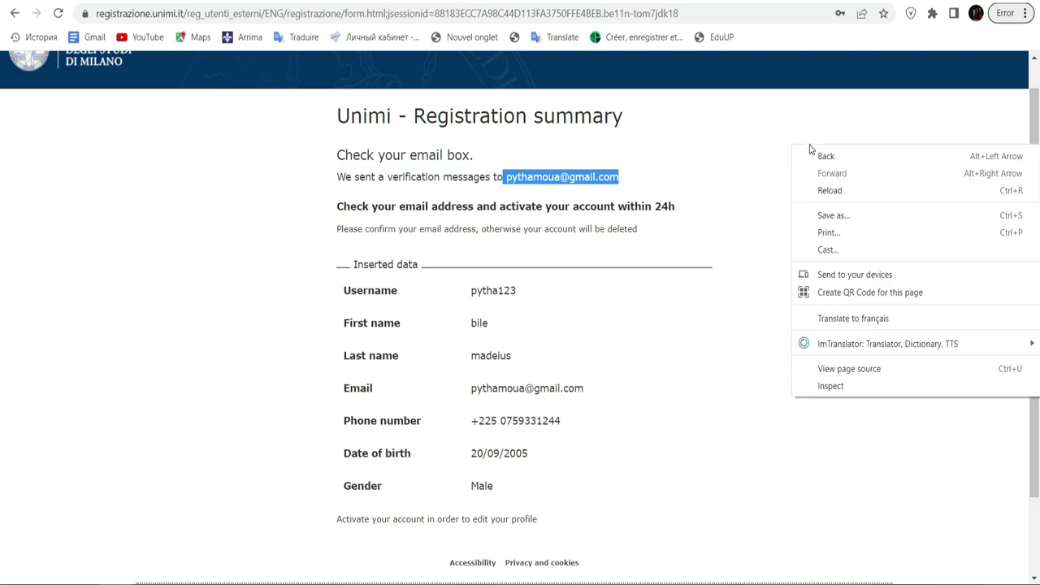
{"action": "left_click", "coordinate": [823, 318]}
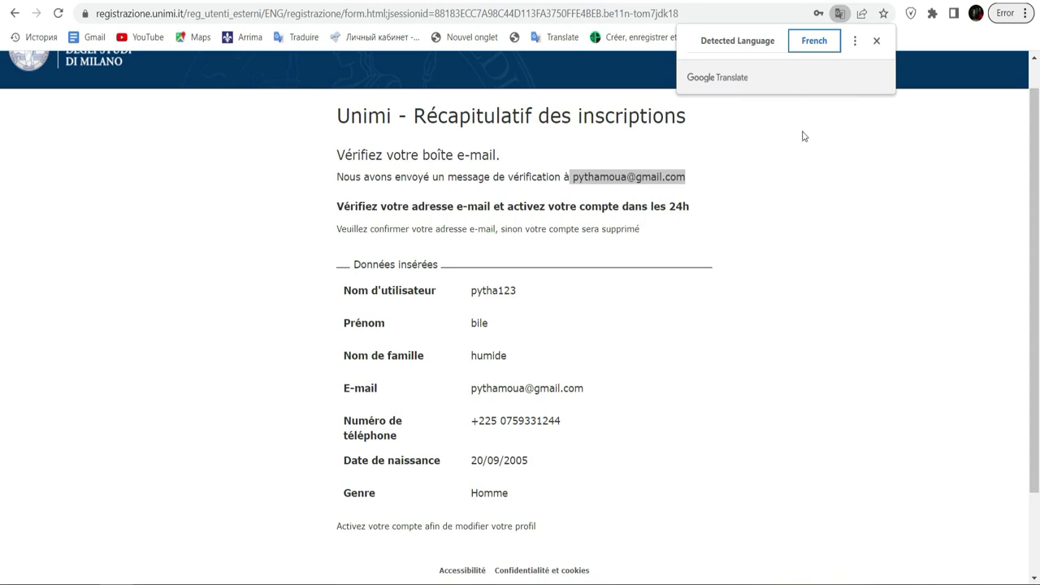
{"action": "left_click_drag", "start_coordinate": [334, 151], "coordinate": [505, 160]}
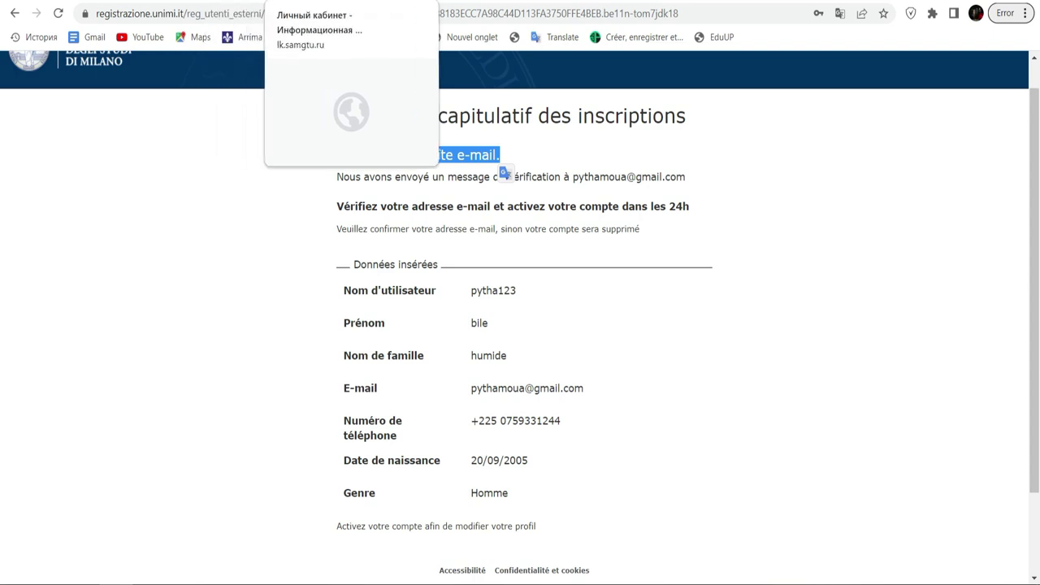
{"action": "left_click", "coordinate": [342, 1]}
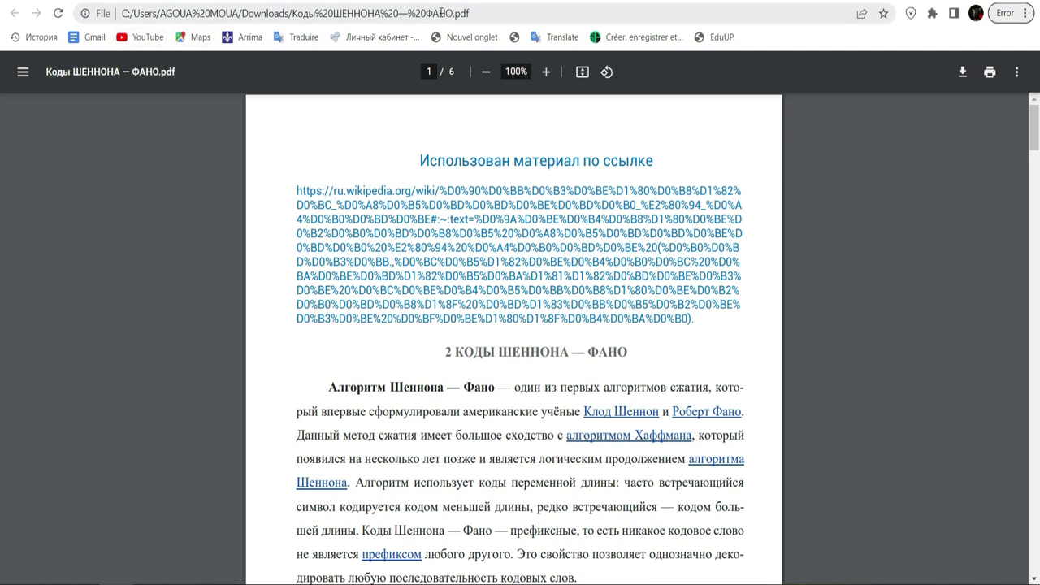
- Go to the Gmail inbox via the GM address-bar suggestion and find the University of Milan confirmation email
{"action": "left_click", "coordinate": [441, 13]}
{"action": "type", "text": "G"}
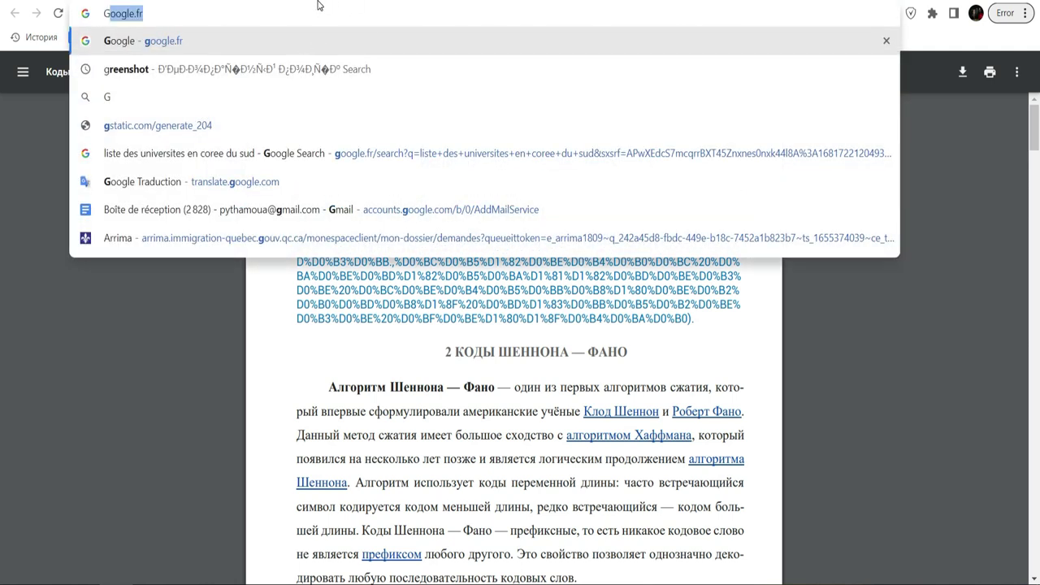
{"action": "type", "text": "M"}
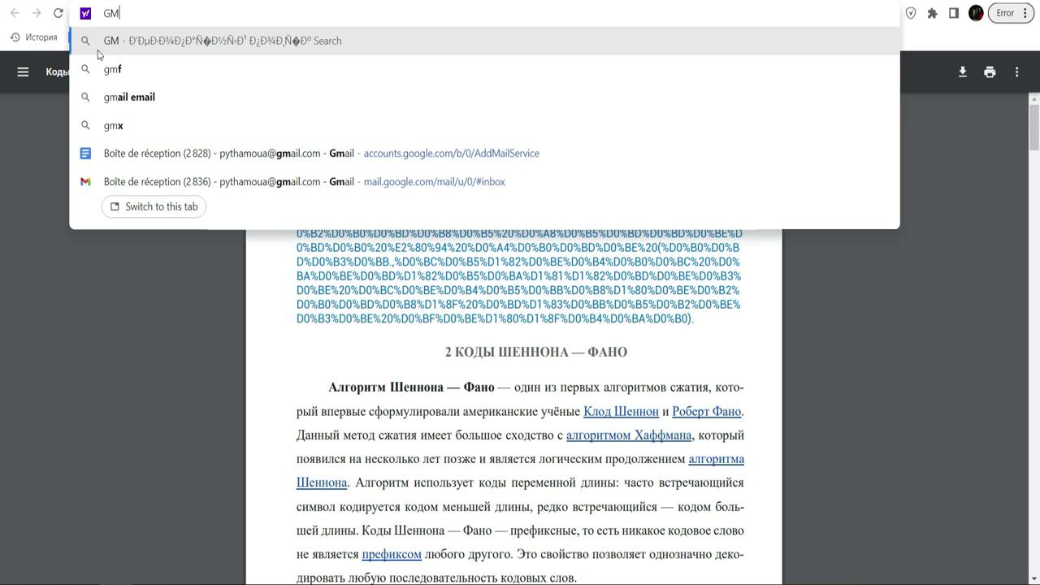
{"action": "left_click", "coordinate": [141, 182]}
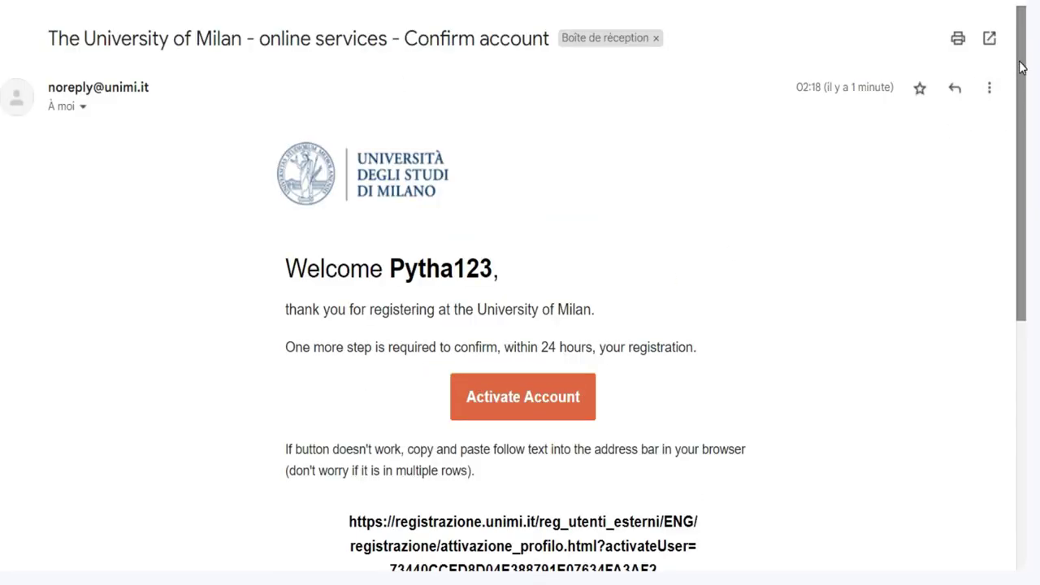
{"action": "left_click_drag", "start_coordinate": [1017, 63], "coordinate": [1026, 147]}
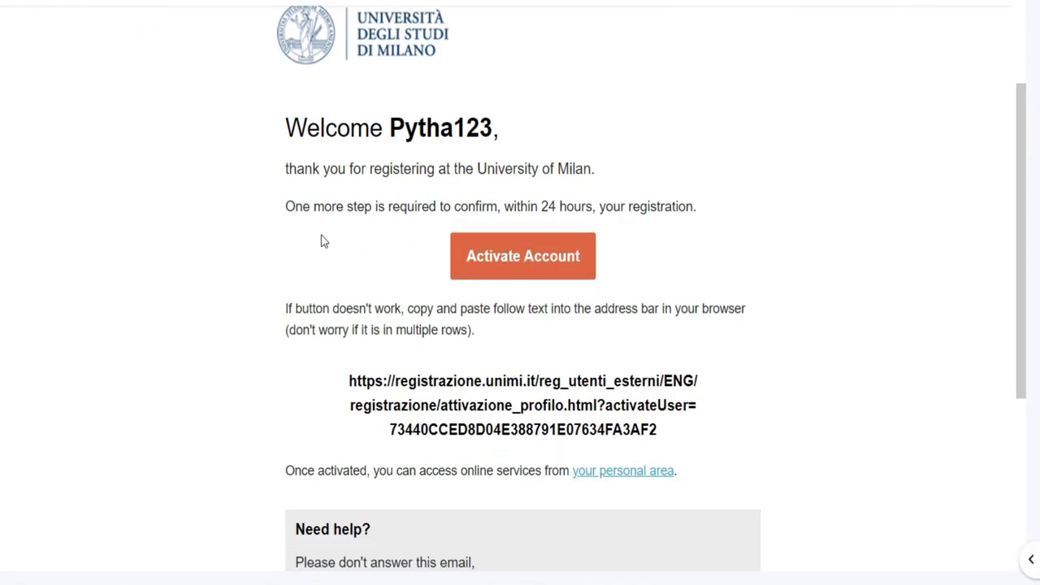
- Translate the confirmation email into French and highlight the paragraph about confirming within 24 hours
{"action": "right_click", "coordinate": [229, 225]}
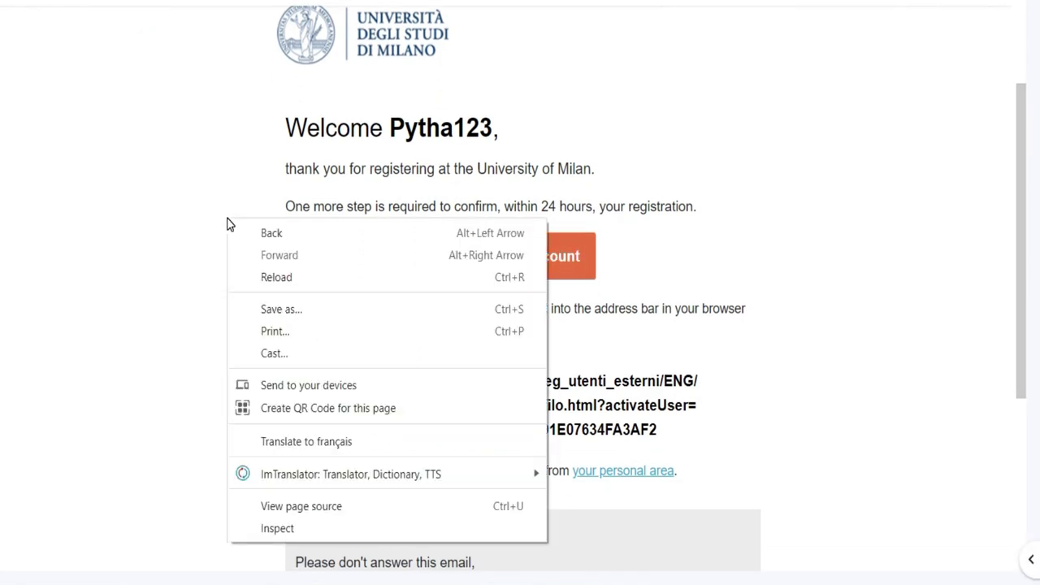
{"action": "left_click", "coordinate": [303, 441]}
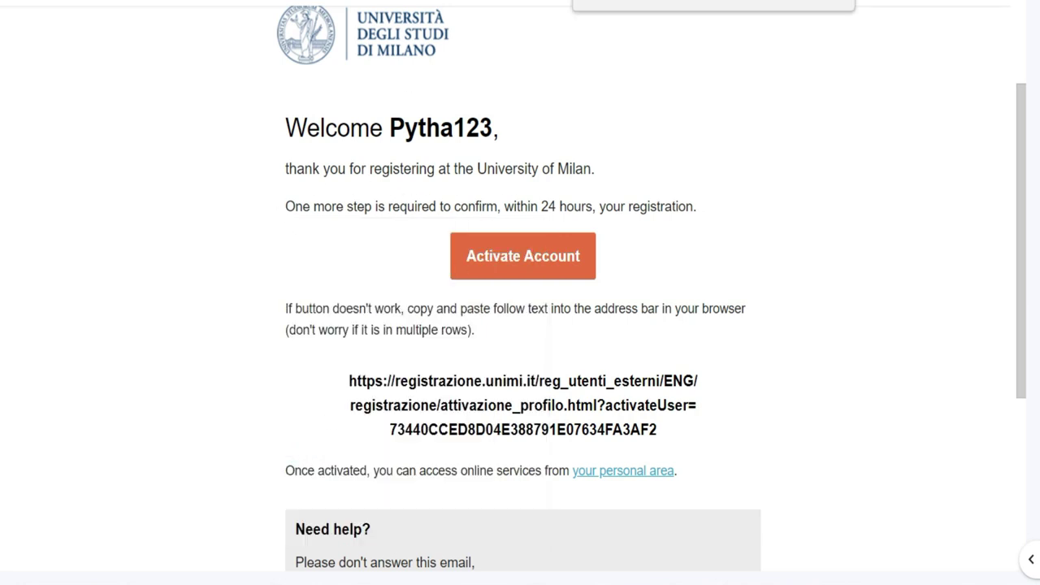
{"action": "left_click", "coordinate": [287, 204]}
{"action": "left_click_drag", "start_coordinate": [287, 204], "coordinate": [741, 241]}
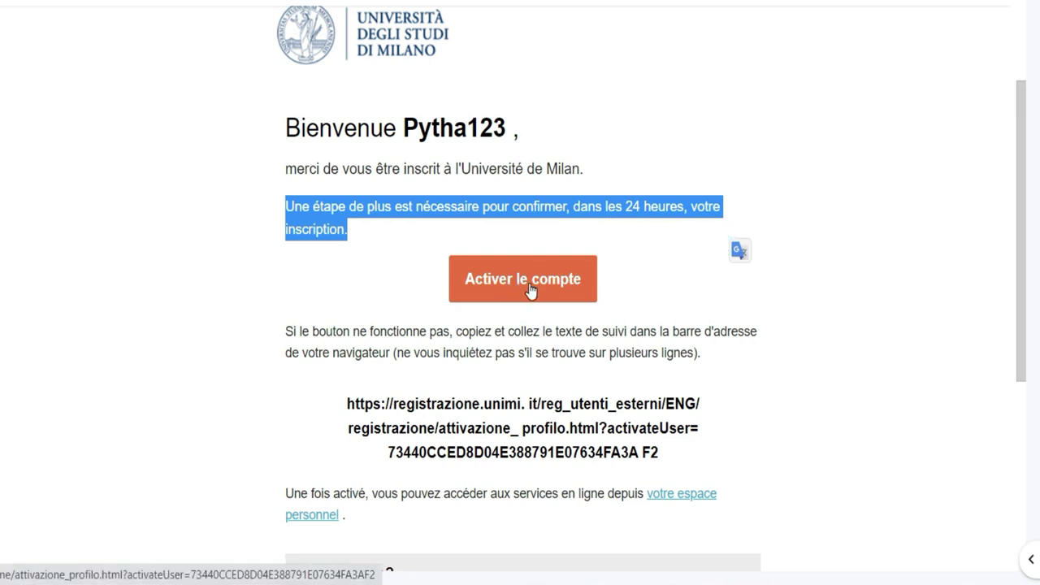
- Follow the email's 'Activer le compte' link, then continue to log in from the Account activation page
{"action": "left_click", "coordinate": [530, 290]}
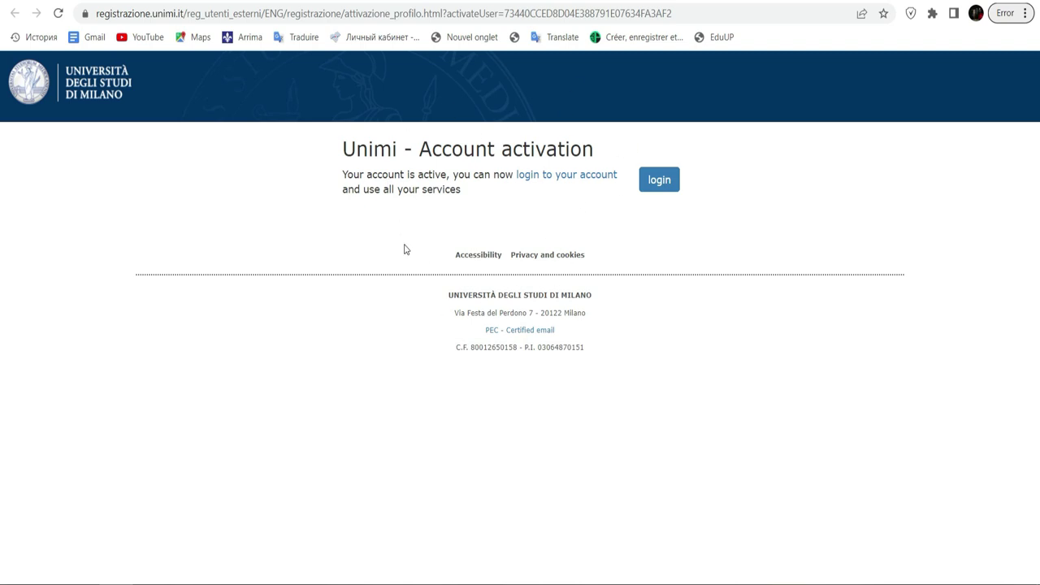
{"action": "left_click", "coordinate": [660, 182]}
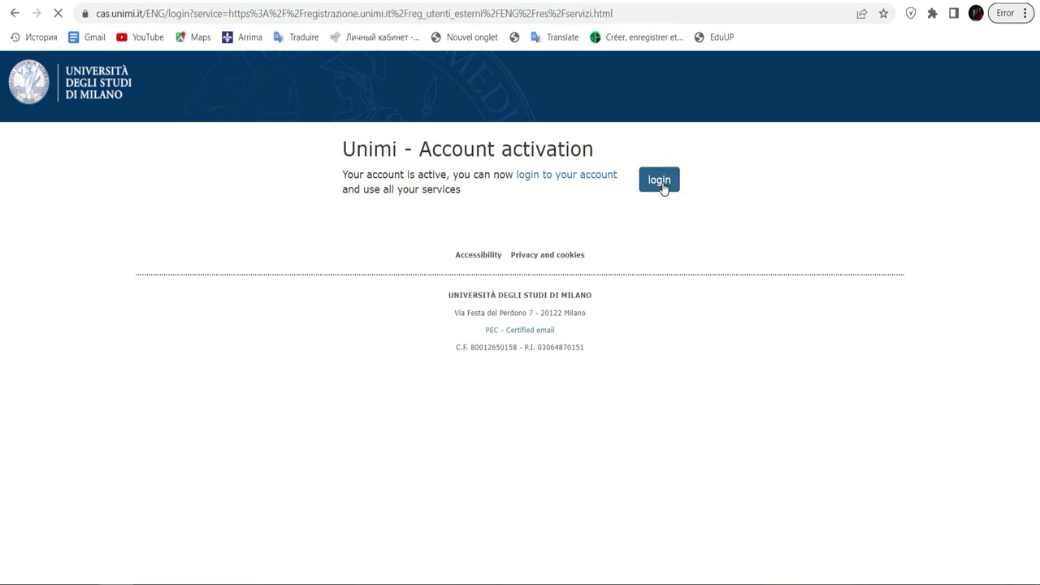